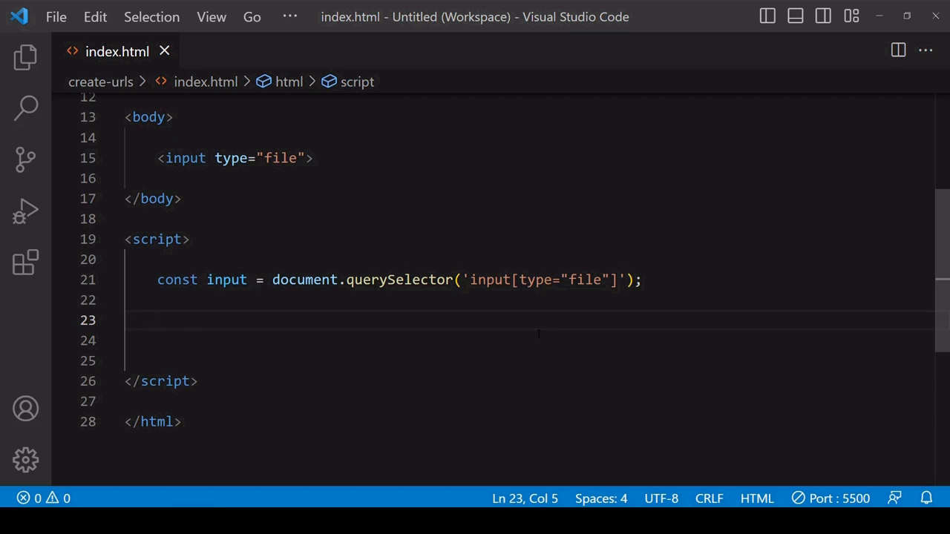
- Point out the file input tag and the input variable, then return to blank line 23
{"action": "left_click_drag", "start_coordinate": [321, 158], "coordinate": [159, 158]}
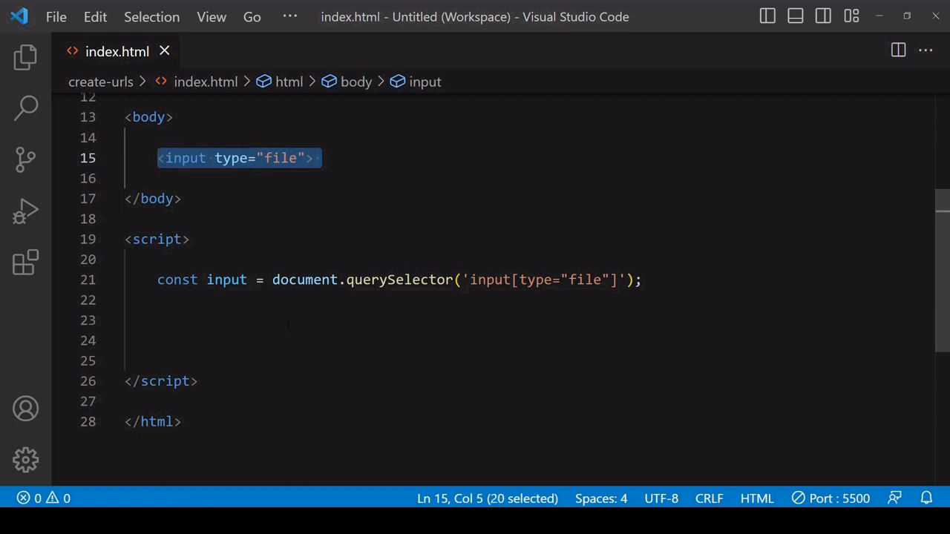
{"action": "left_click", "coordinate": [393, 321]}
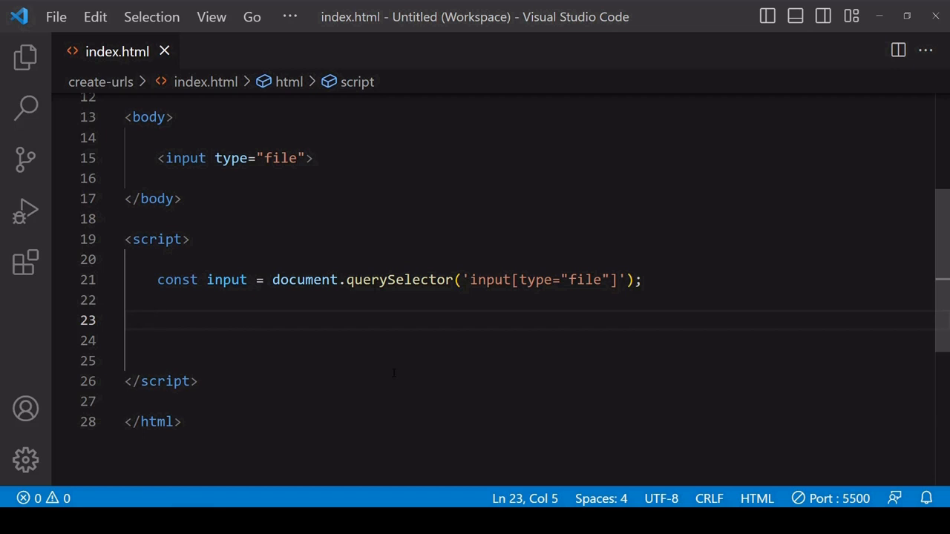
{"action": "double_click", "coordinate": [226, 280]}
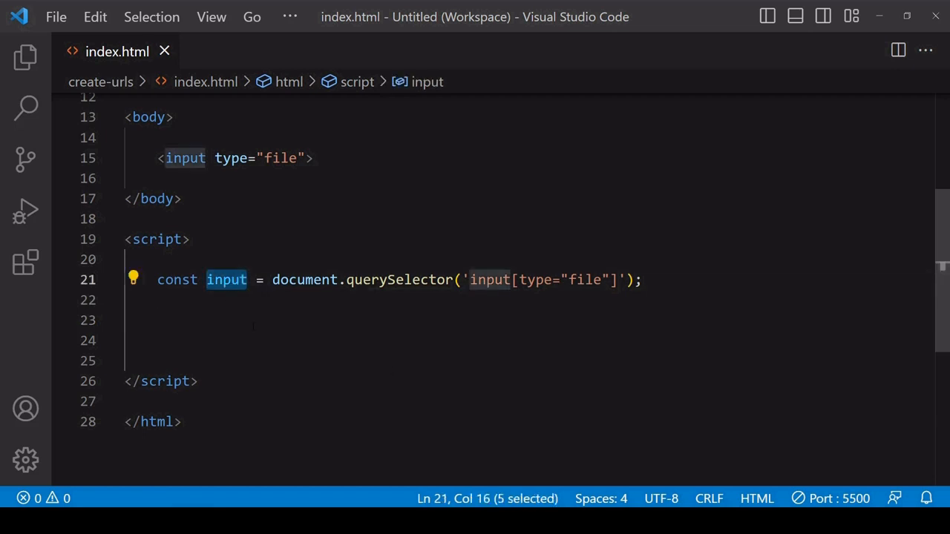
{"action": "left_click", "coordinate": [315, 321]}
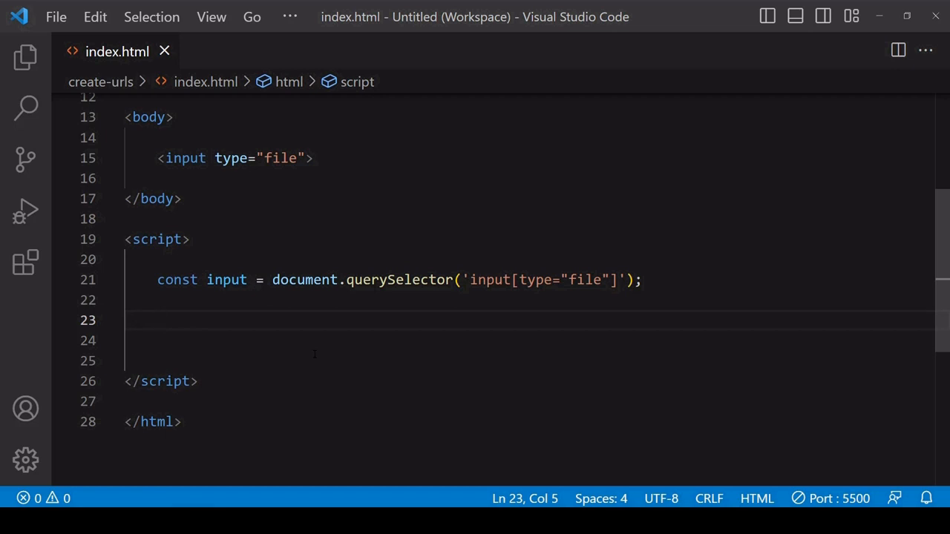
{"action": "type", "text": "input.add"}
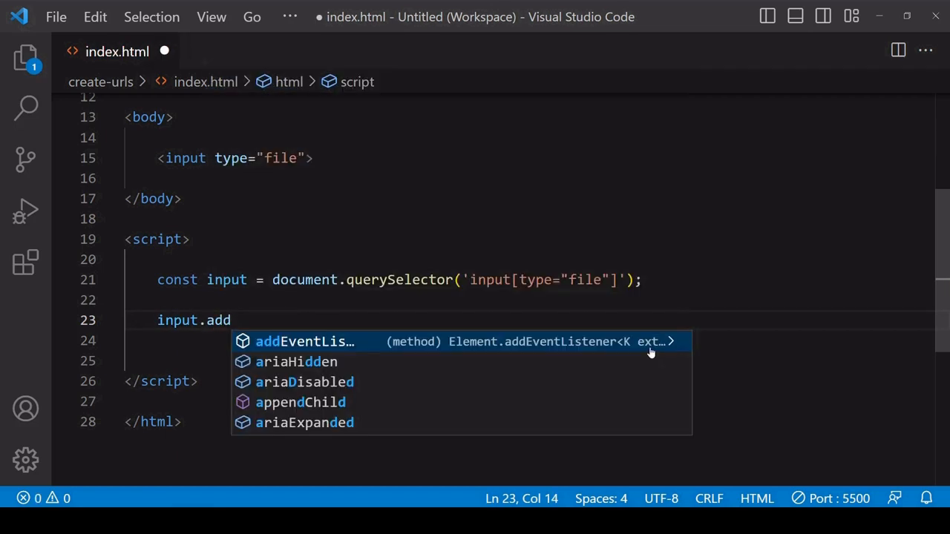
- Add input.addEventListener('change', ...) whose callback declares const file = input.files[0]
{"action": "key", "text": "Tab"}
{"action": "type", "text": "("}
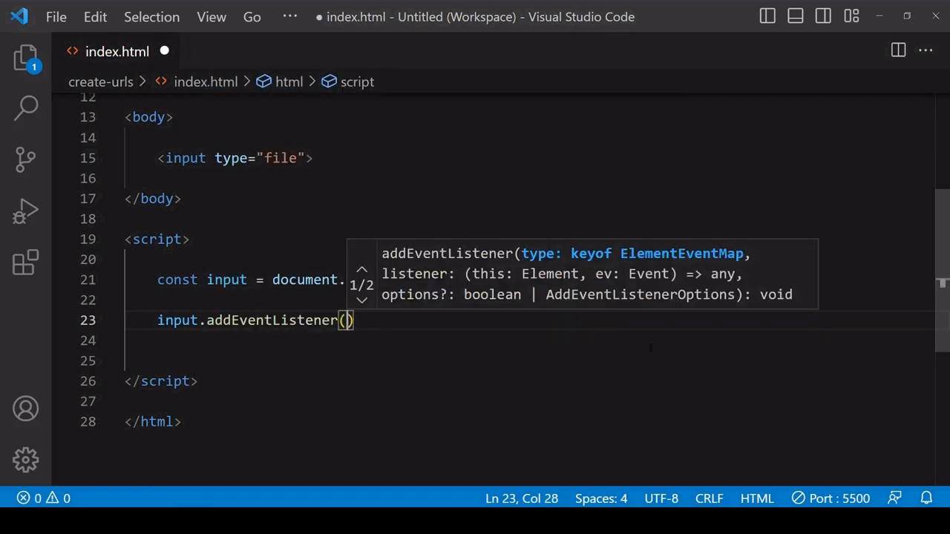
{"action": "type", "text": "'change', "}
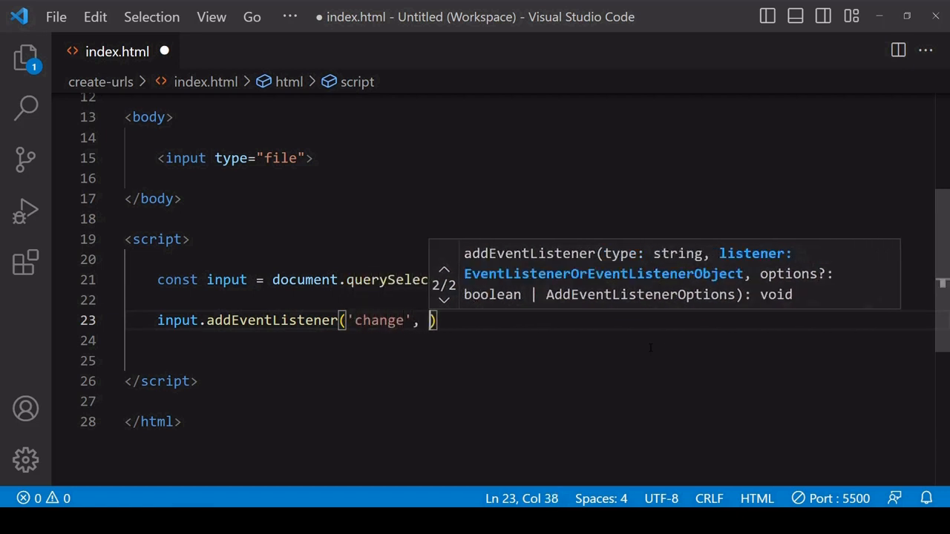
{"action": "type", "text": "("}
{"action": "key", "text": "Right"}
{"action": "type", "text": "=> "}
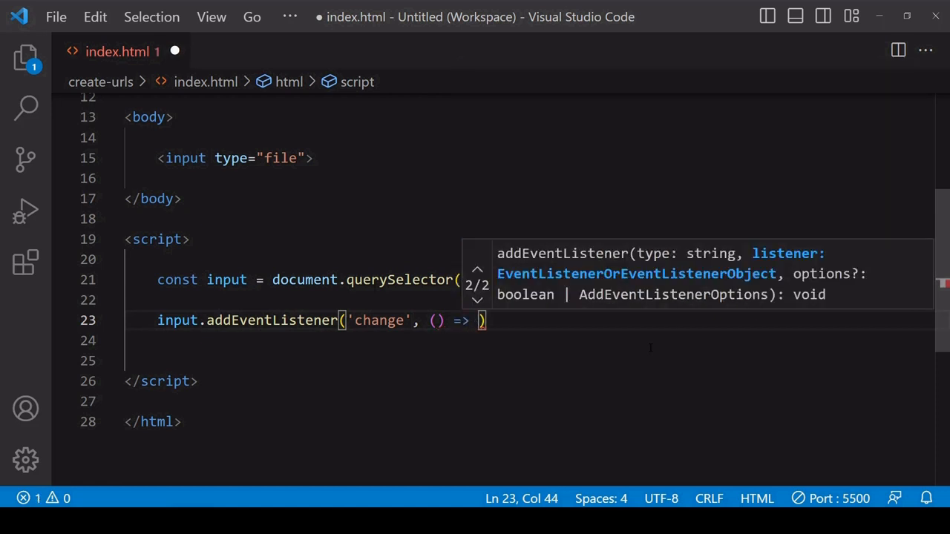
{"action": "type", "text": "{"}
{"action": "key", "text": "Return"}
{"action": "key", "text": "Return"}
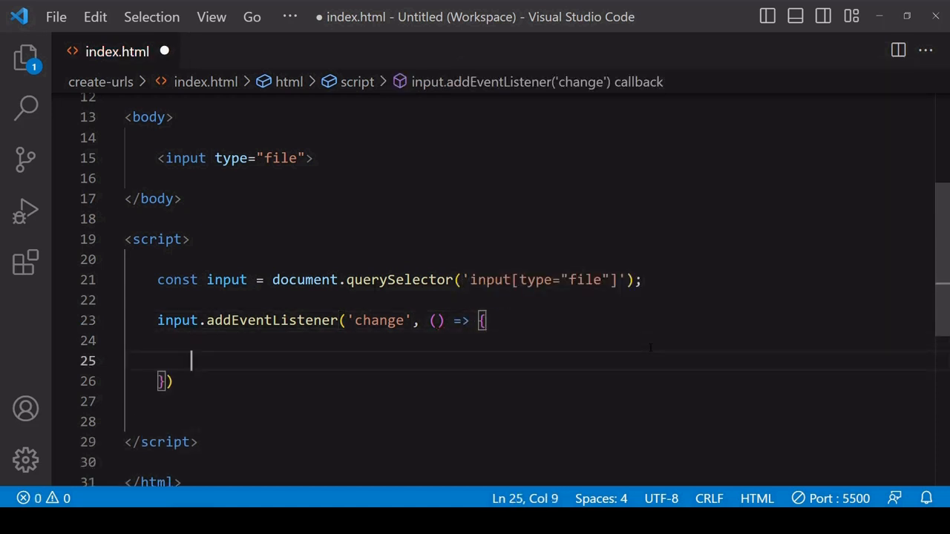
{"action": "key", "text": "Return"}
{"action": "key", "text": "Up"}
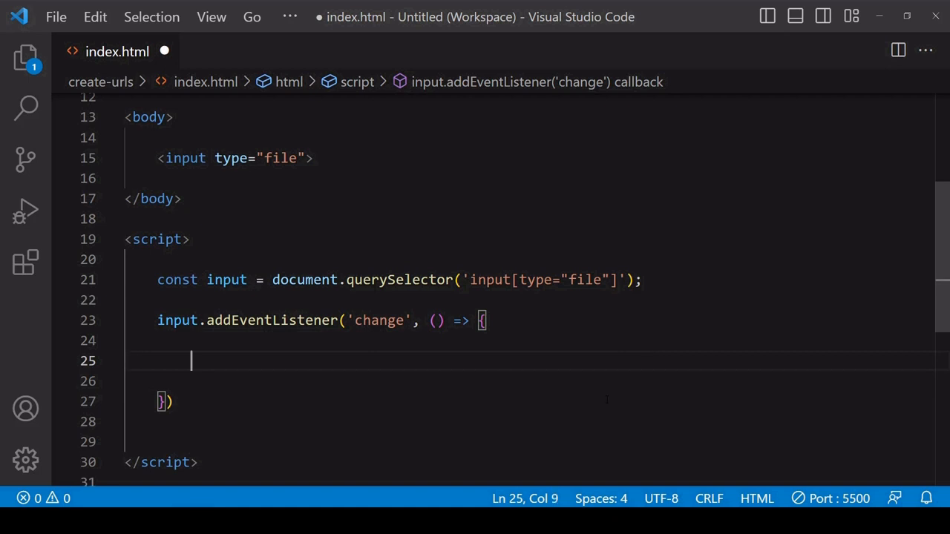
{"action": "type", "text": "con"}
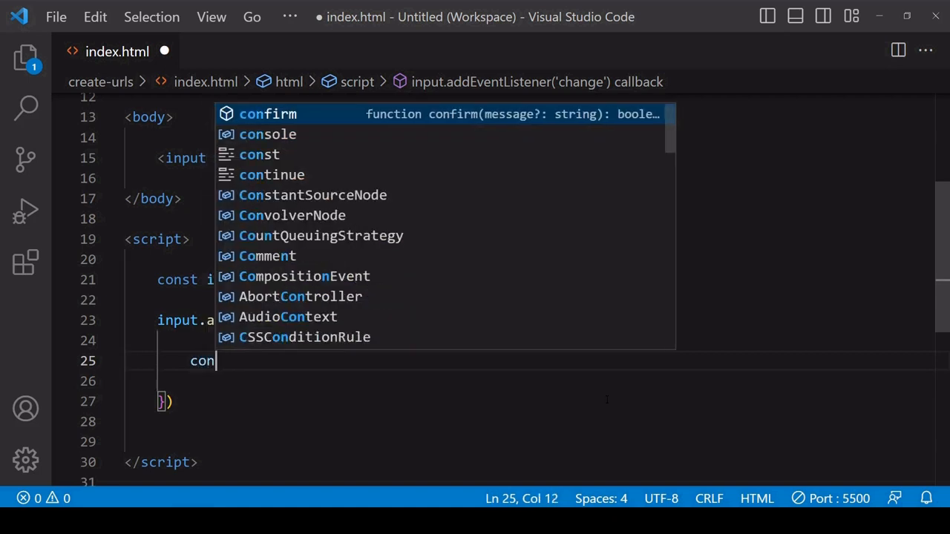
{"action": "type", "text": "st file = i"}
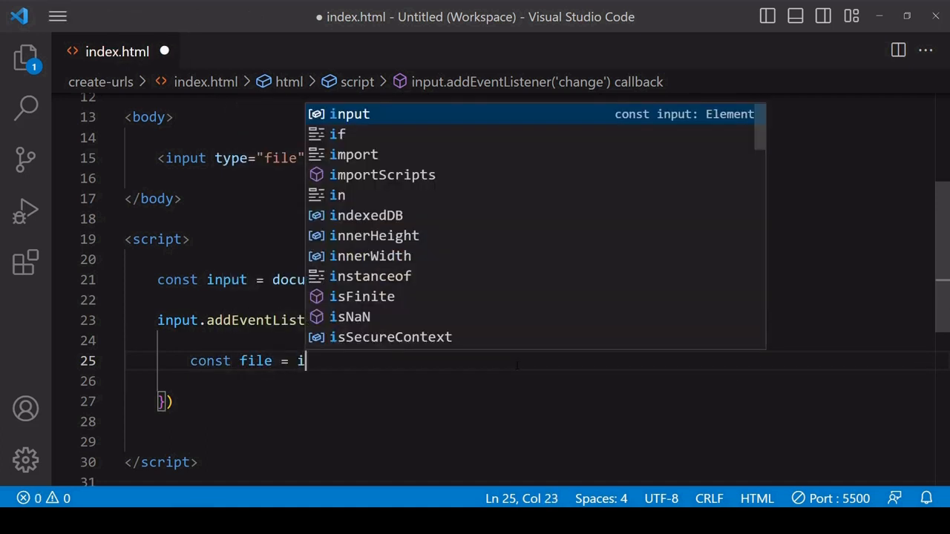
{"action": "type", "text": "nput"}
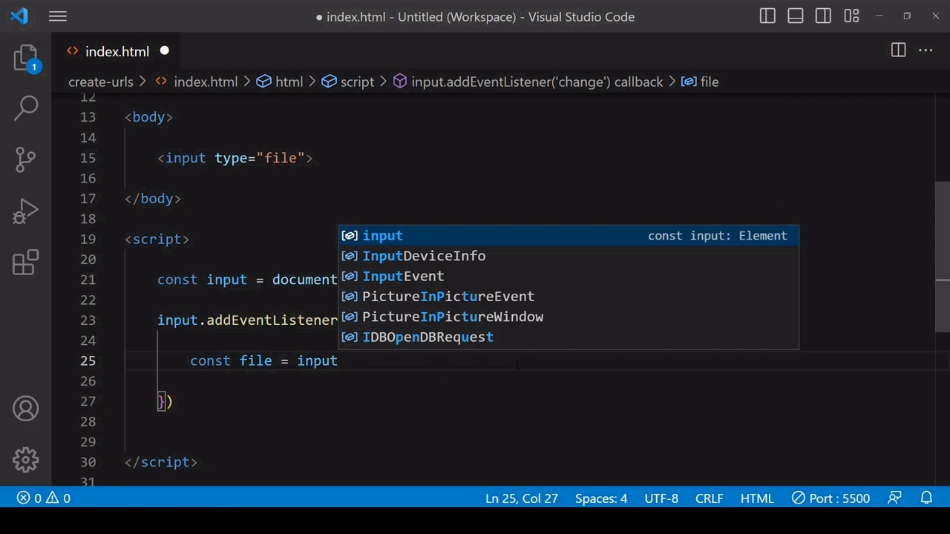
{"action": "type", "text": ".file"}
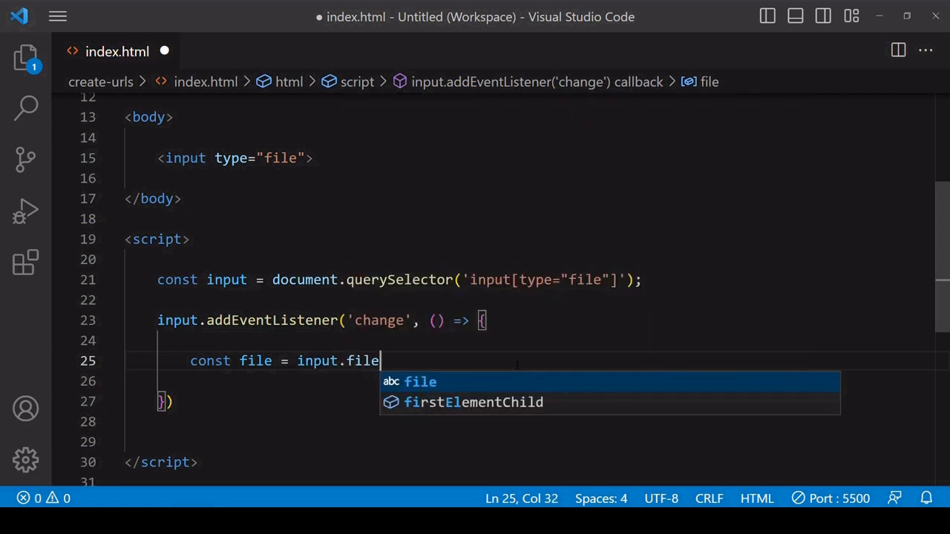
{"action": "type", "text": "s"}
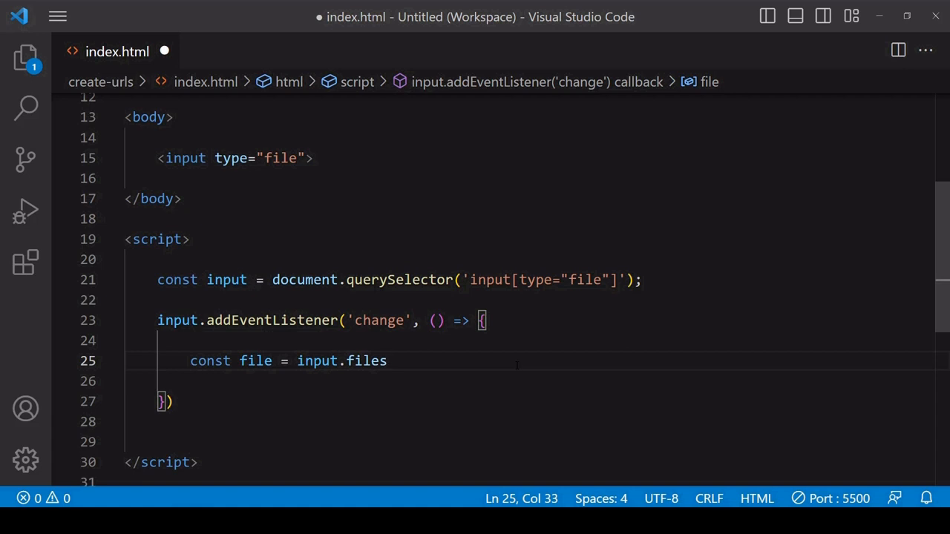
{"action": "type", "text": "["}
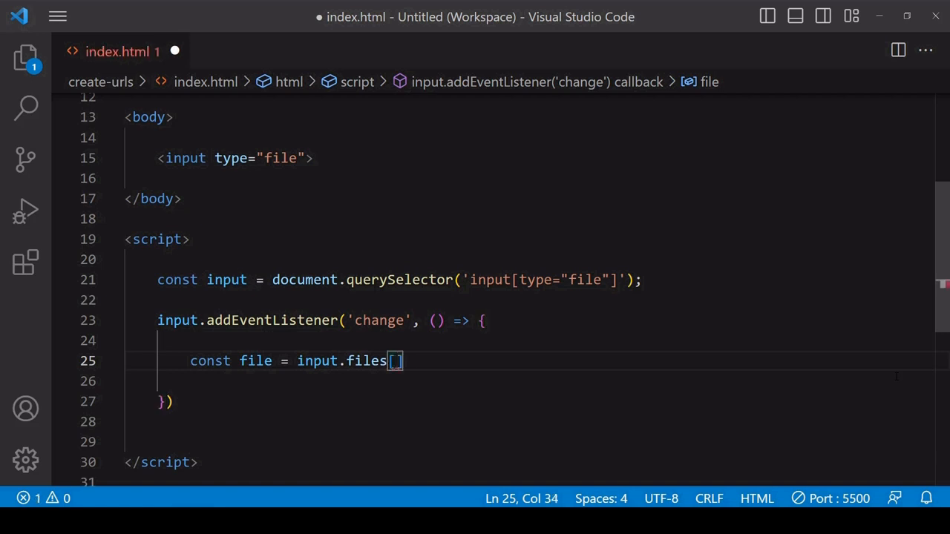
{"action": "type", "text": "0"}
{"action": "key", "text": "Right"}
{"action": "type", "text": ";"}
{"action": "key", "text": "Return"}
{"action": "key", "text": "Return"}
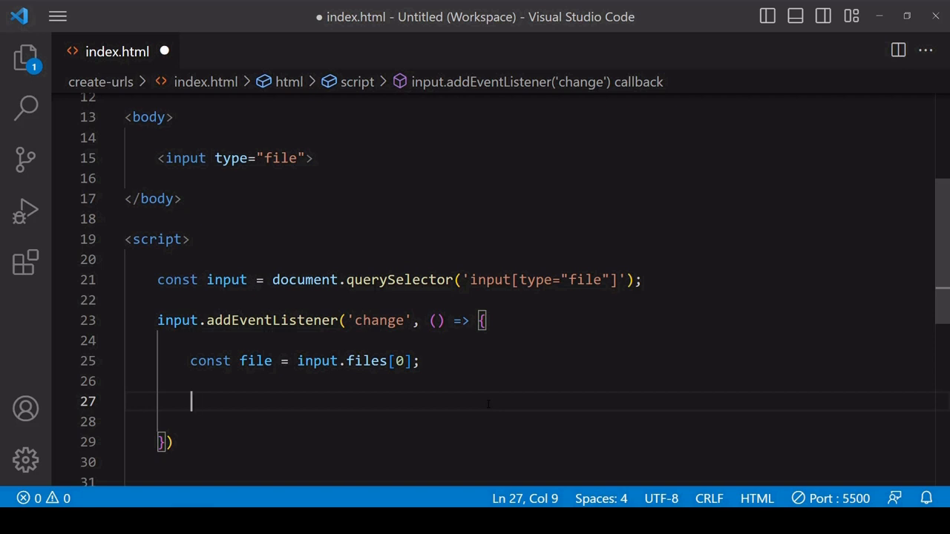
{"action": "type", "text": "new "}
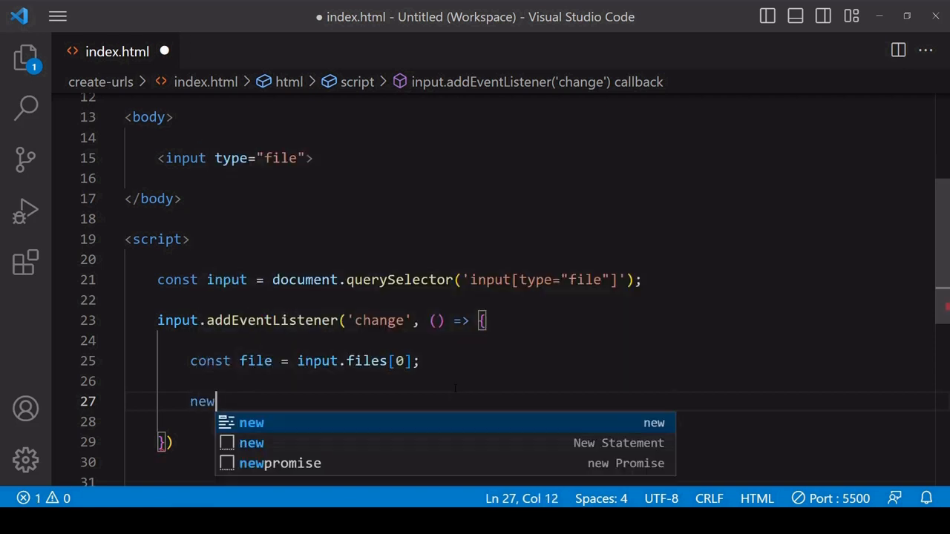
{"action": "type", "text": "File"}
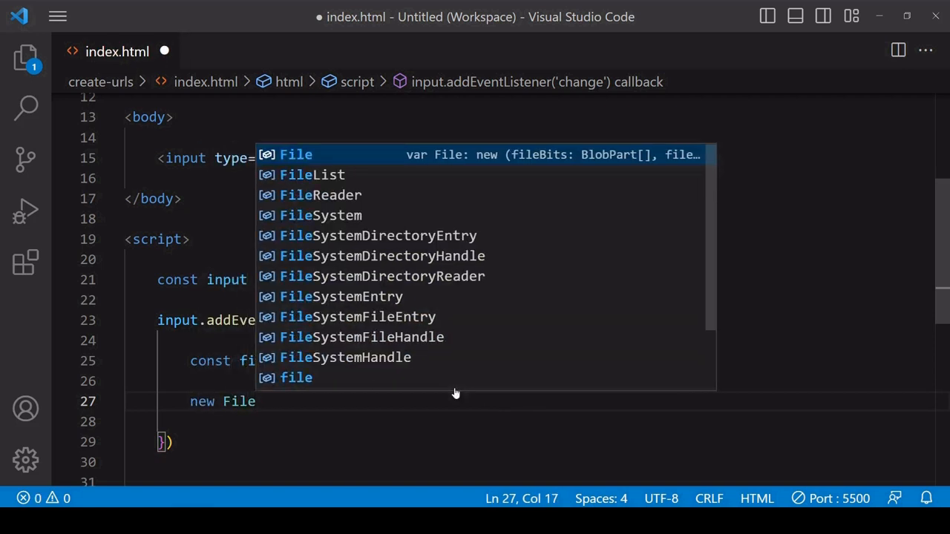
- Create a FileReader fr and a load listener that logs fr.result
{"action": "key", "text": "Down"}
{"action": "key", "text": "Down"}
{"action": "key", "text": "Tab"}
{"action": "type", "text": "("}
{"action": "key", "text": "Right"}
{"action": "type", "text": ";"}
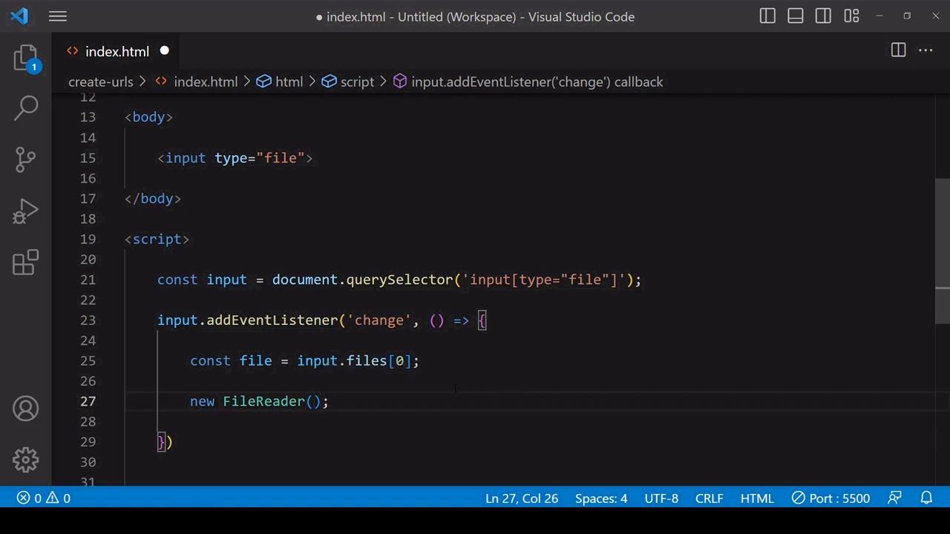
{"action": "key", "text": "Home"}
{"action": "type", "text": "const "}
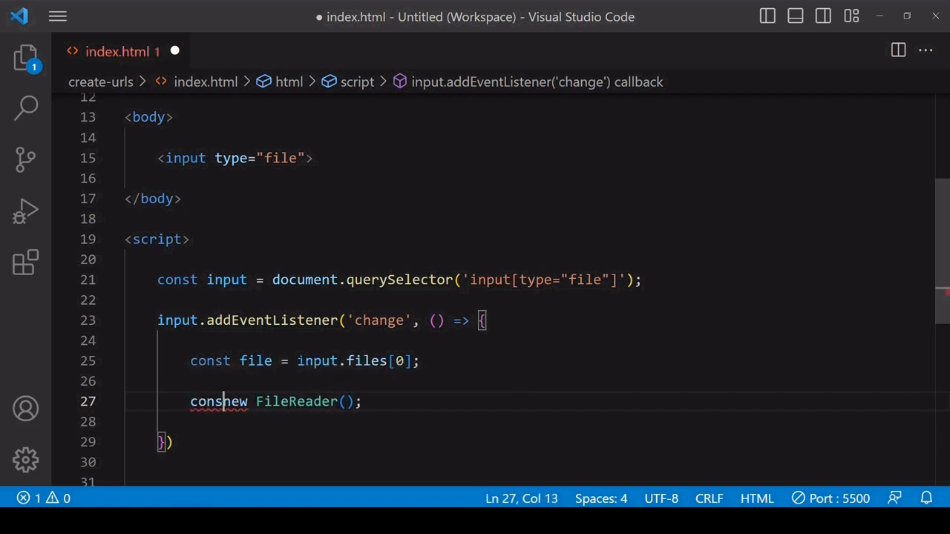
{"action": "type", "text": "fr ="}
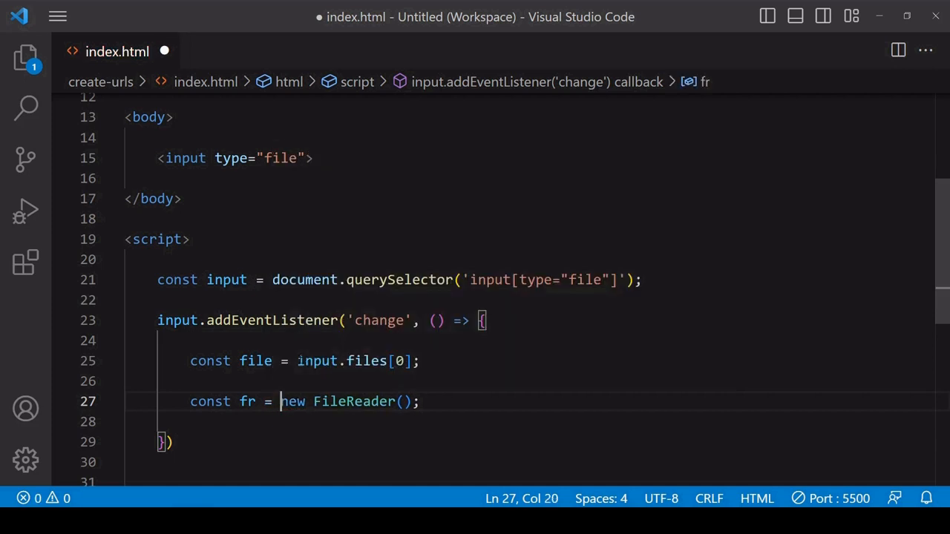
{"action": "scroll", "coordinate": [942, 282], "scroll_direction": "down", "scroll_amount": 3}
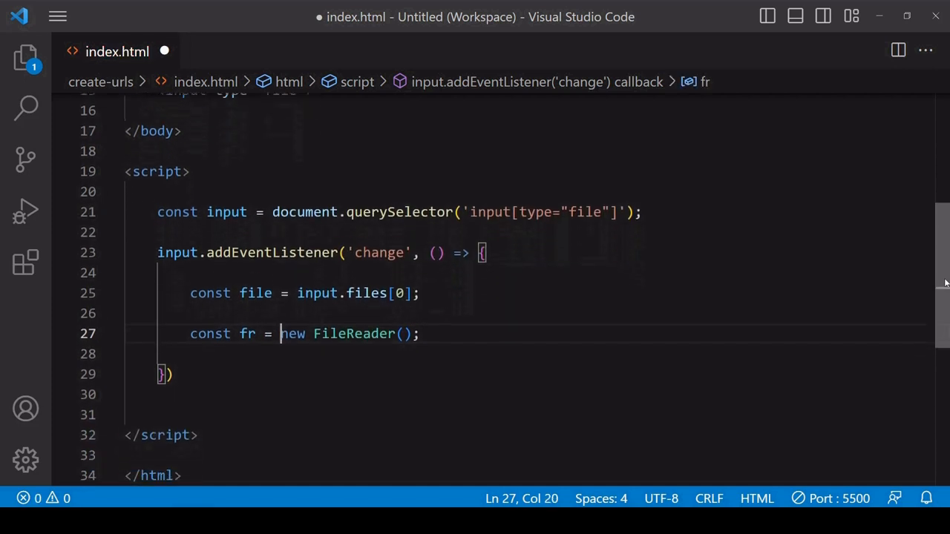
{"action": "key", "text": "End"}
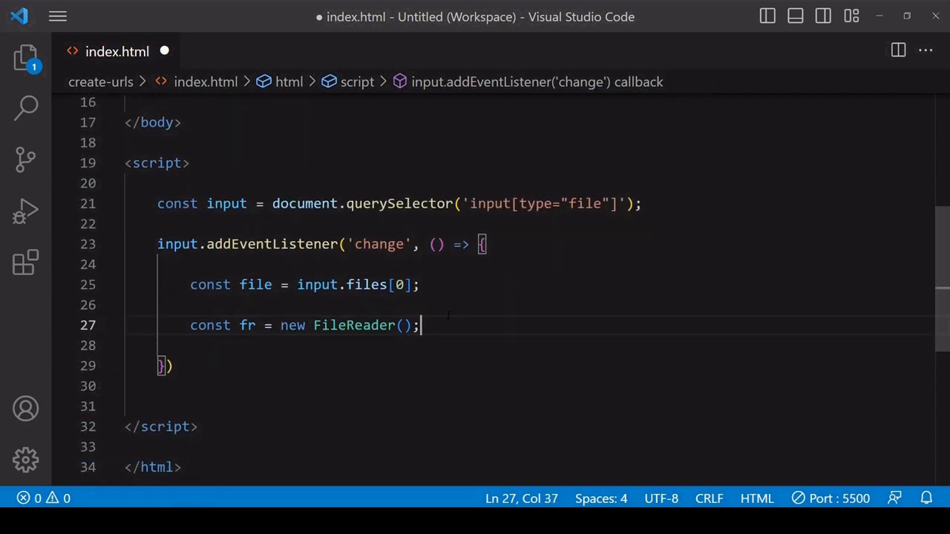
{"action": "key", "text": "Return"}
{"action": "key", "text": "Return"}
{"action": "type", "text": "fr.addEventListener(''load"}
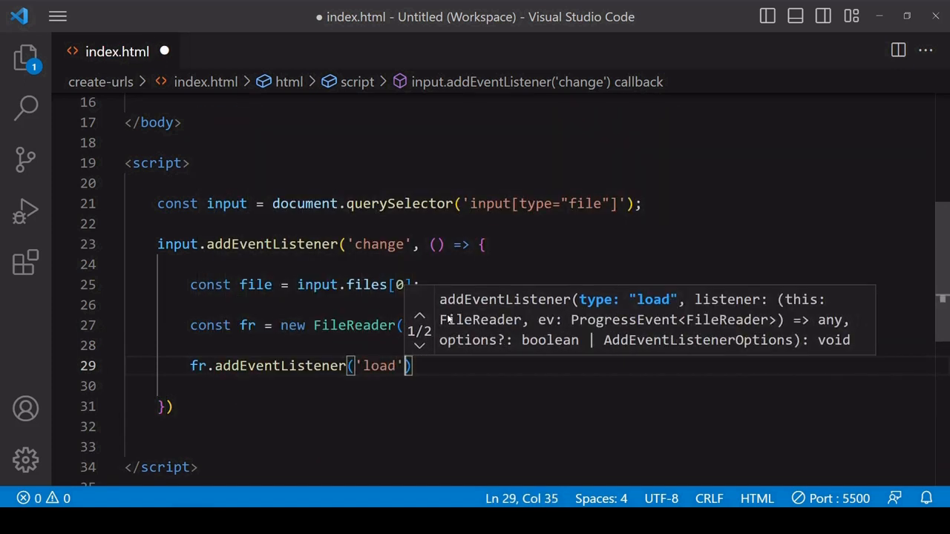
{"action": "key", "text": "Right"}
{"action": "type", "text": ", () => {"}
{"action": "key", "text": "Return"}
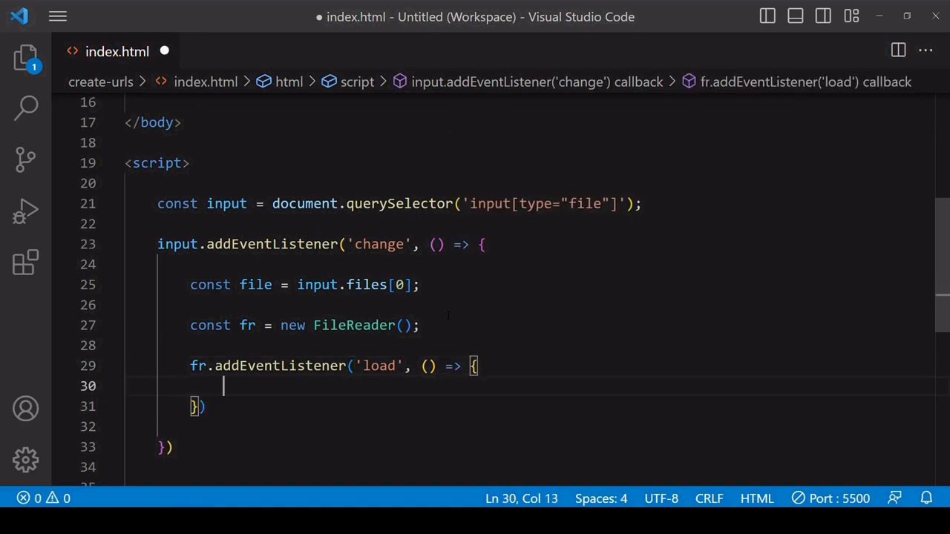
{"action": "type", "text": "console.log"}
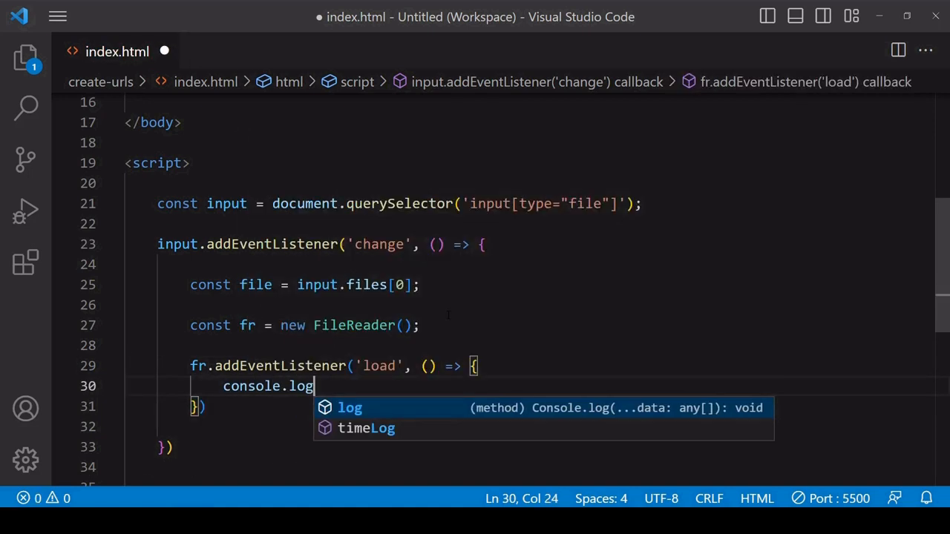
{"action": "type", "text": "()"}
{"action": "type", "text": "fr.resul"}
{"action": "key", "text": "BackSpace"}
{"action": "key", "text": "BackSpace"}
{"action": "type", "text": "ult);"}
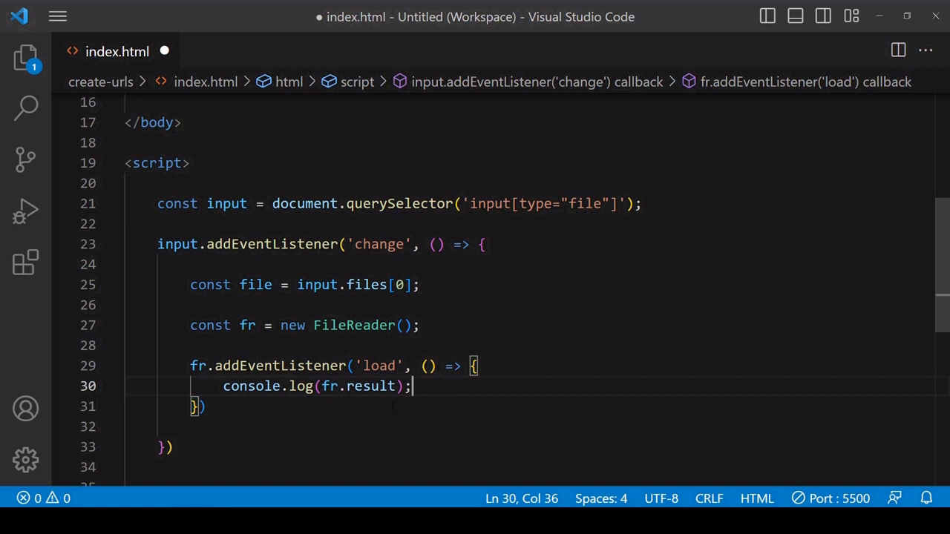
- Add fr.readAsDataURL(file) after the load listener and save the file
{"action": "key", "text": "Down"}
{"action": "type", "text": ";"}
{"action": "key", "text": "Return"}
{"action": "key", "text": "Return"}
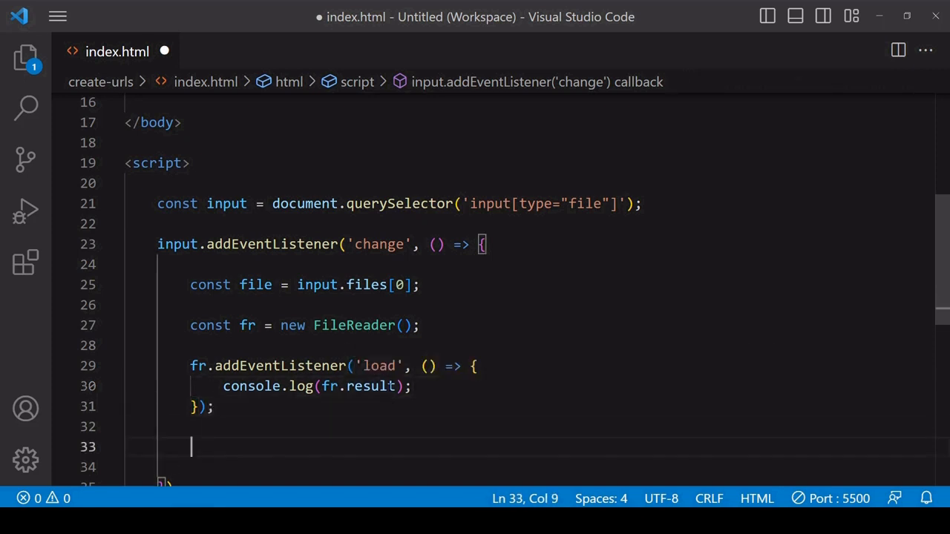
{"action": "scroll", "coordinate": [475, 297], "scroll_direction": "down", "scroll_amount": 2}
{"action": "type", "text": "fr."}
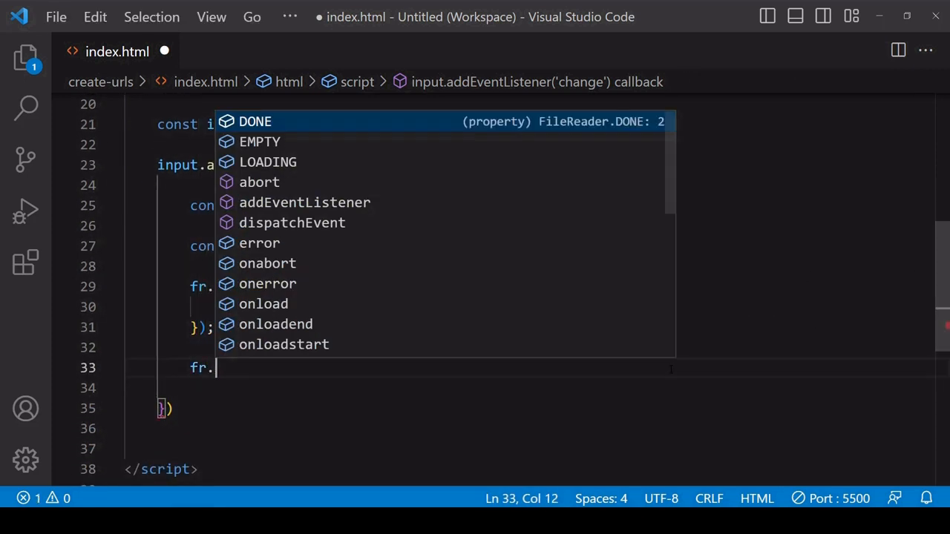
{"action": "type", "text": "read"}
{"action": "key", "text": "Down"}
{"action": "key", "text": "Down"}
{"action": "key", "text": "Tab"}
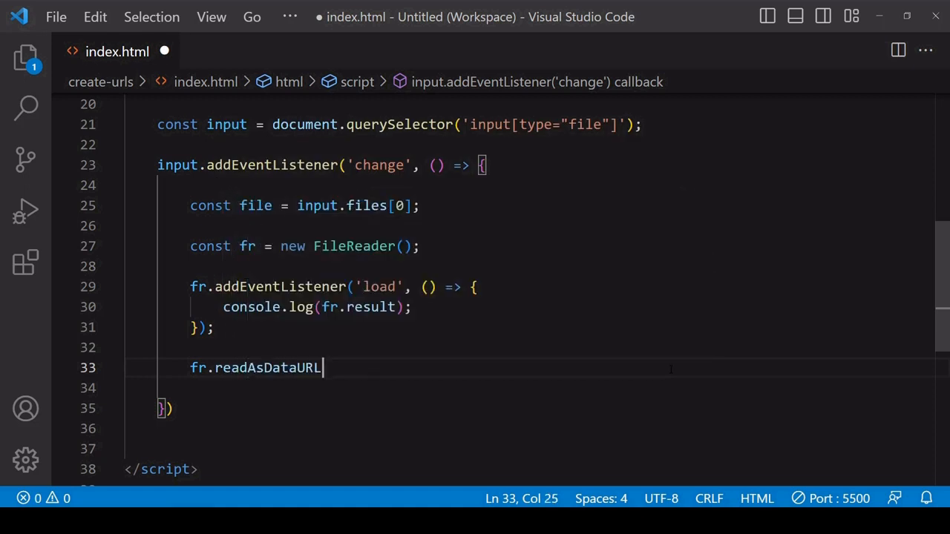
{"action": "type", "text": "(file);"}
{"action": "key", "text": "ctrl+s"}
- Switch to Chrome and load image.png so its data URL is logged in the console
{"action": "key", "text": "alt+Tab"}
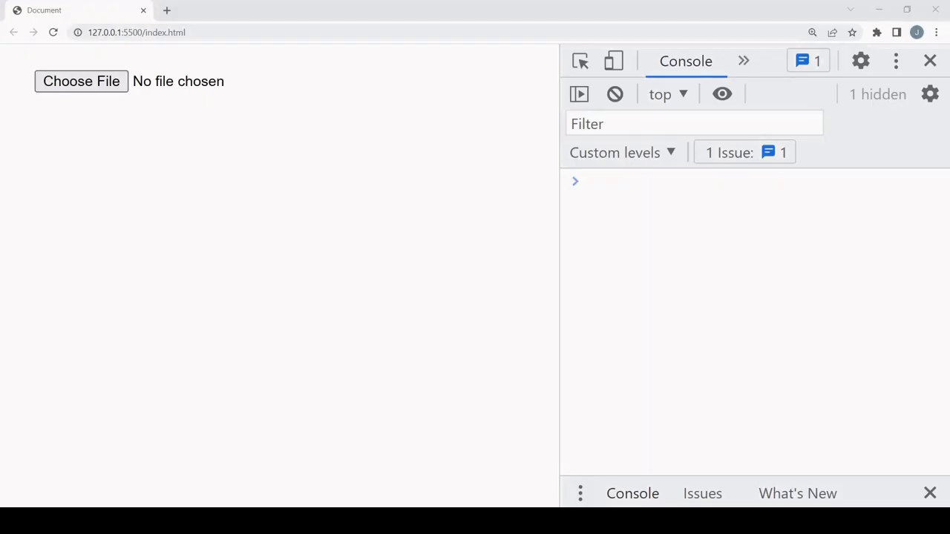
{"action": "left_click", "coordinate": [90, 83]}
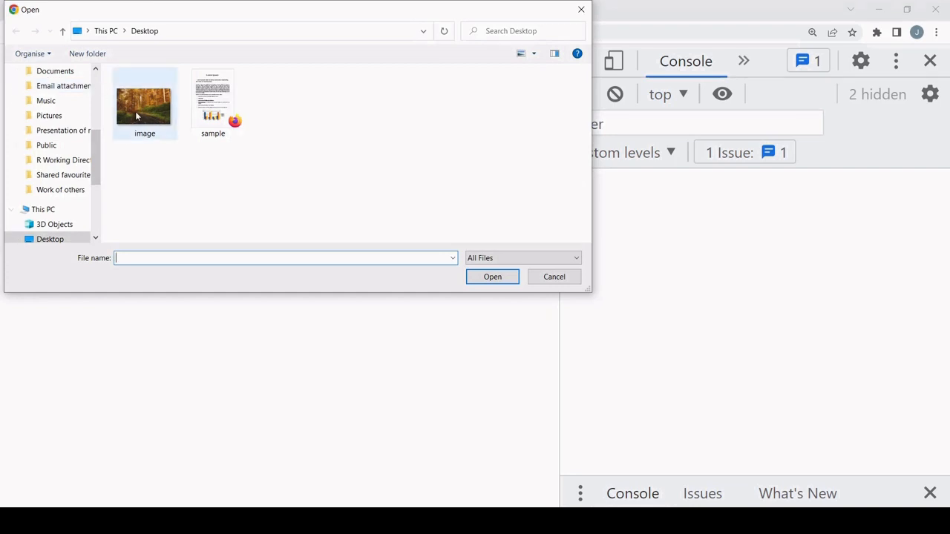
{"action": "double_click", "coordinate": [135, 112]}
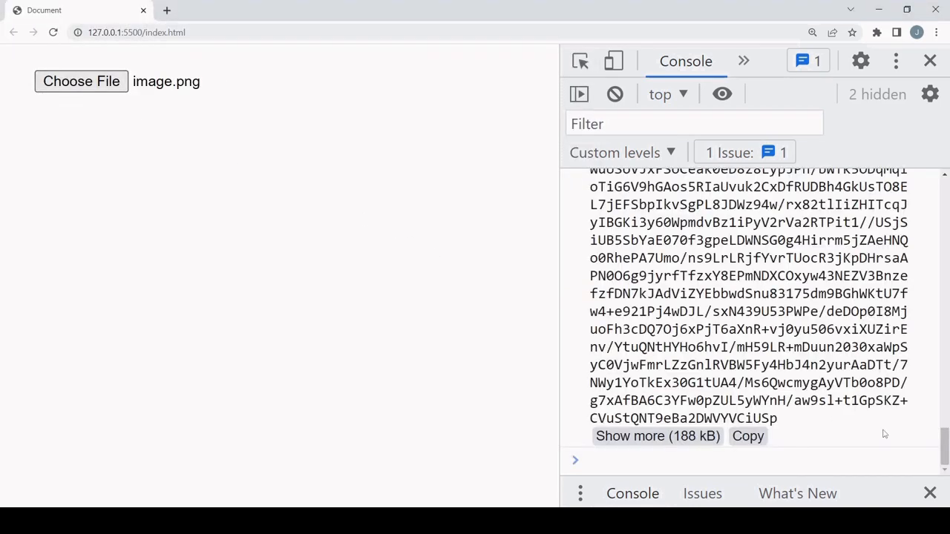
{"action": "left_click_drag", "start_coordinate": [944, 449], "coordinate": [944, 186]}
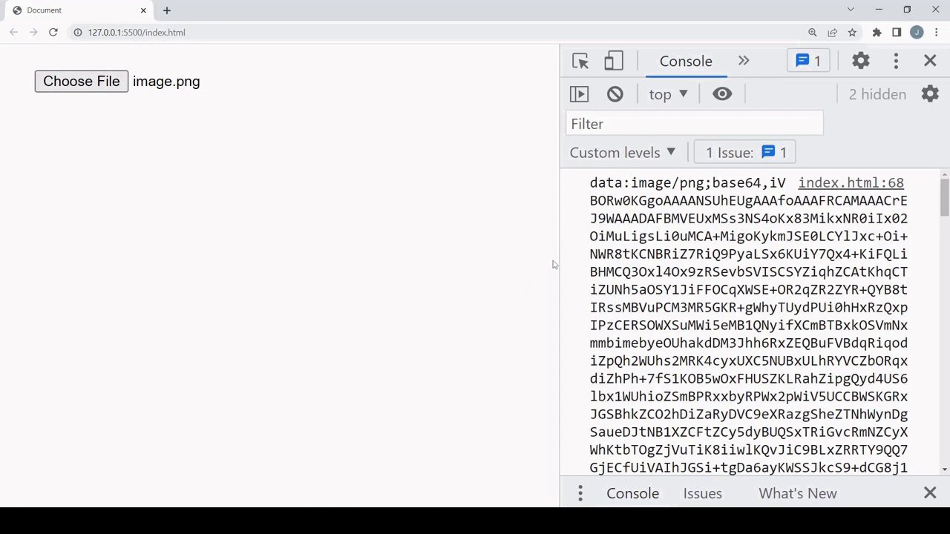
- Reload the page, load sample.pdf to log its data URL, and return to the editor
{"action": "key", "text": "F5"}
{"action": "left_click", "coordinate": [114, 88]}
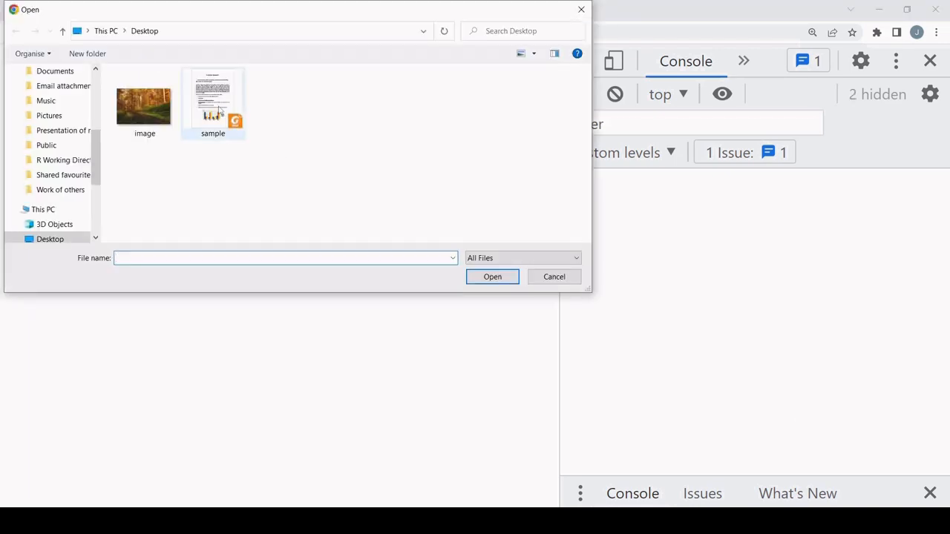
{"action": "double_click", "coordinate": [221, 110]}
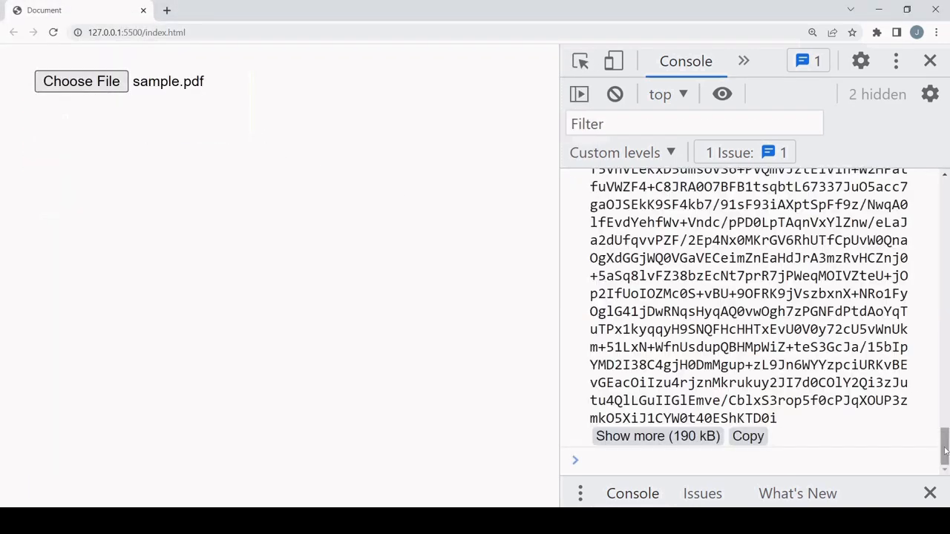
{"action": "left_click_drag", "start_coordinate": [944, 446], "coordinate": [944, 178]}
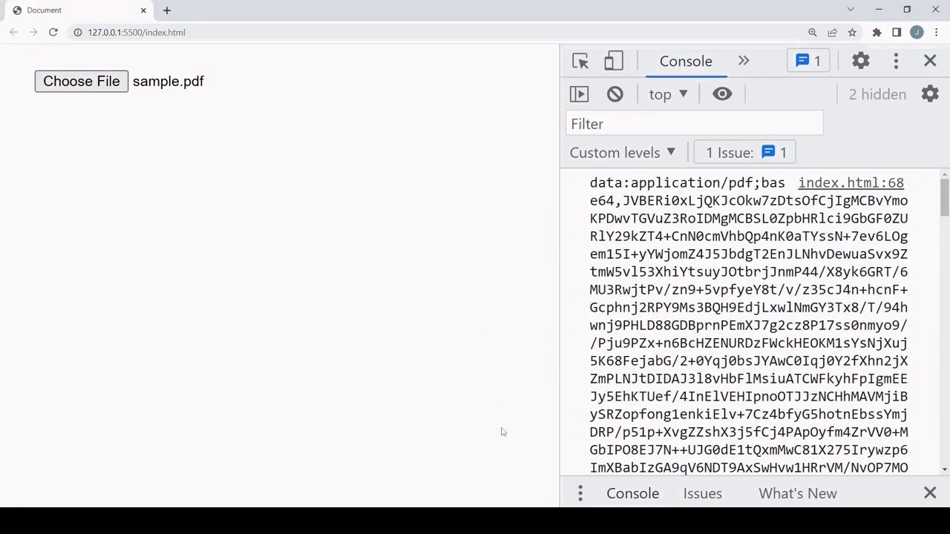
{"action": "key", "text": "alt+Tab"}
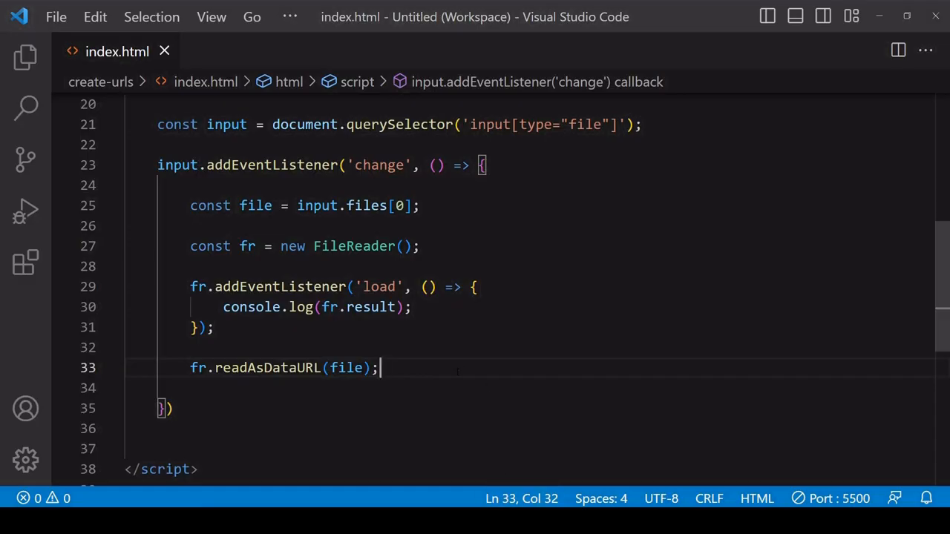
- Replace the console.log with const url = fr.result, a new Image with src url appended to the body
{"action": "left_click_drag", "start_coordinate": [411, 307], "coordinate": [222, 307]}
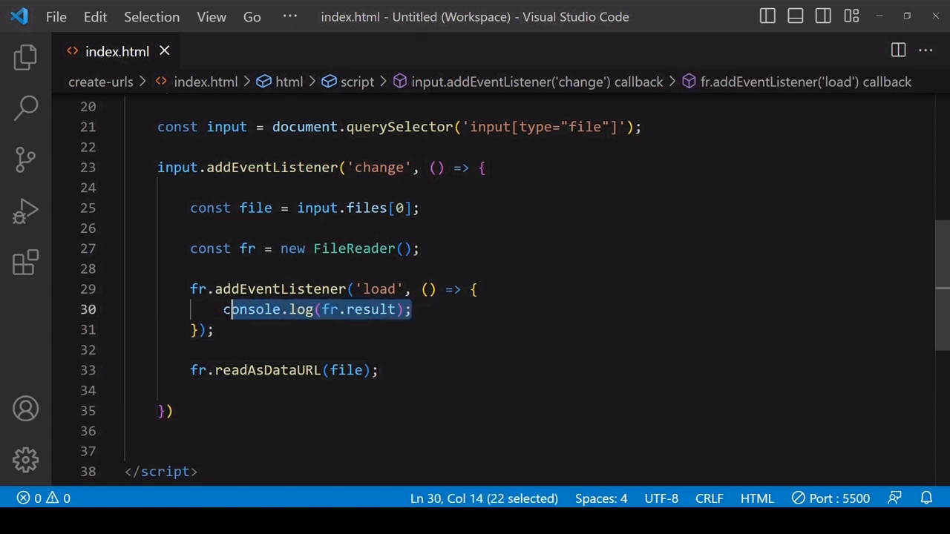
{"action": "type", "text": "const url "}
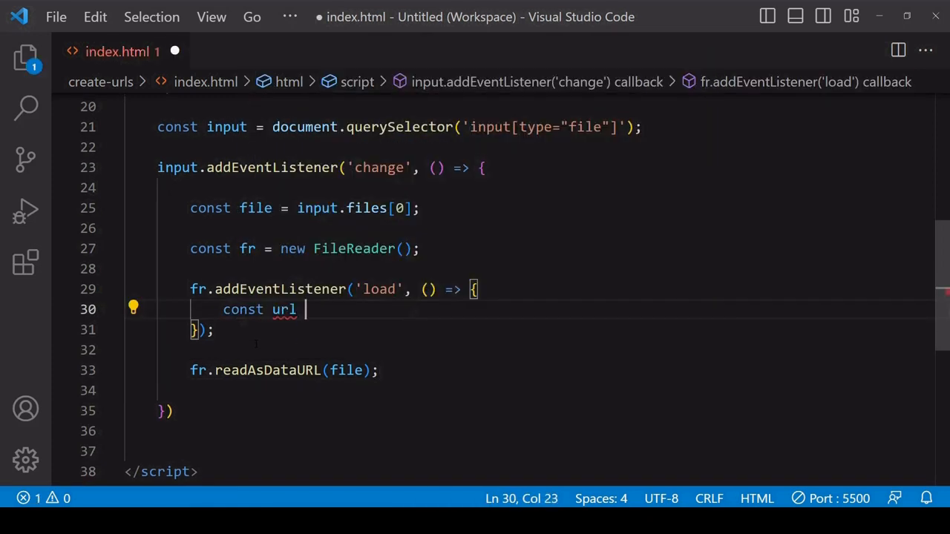
{"action": "type", "text": "=  "}
{"action": "type", "text": "fr"}
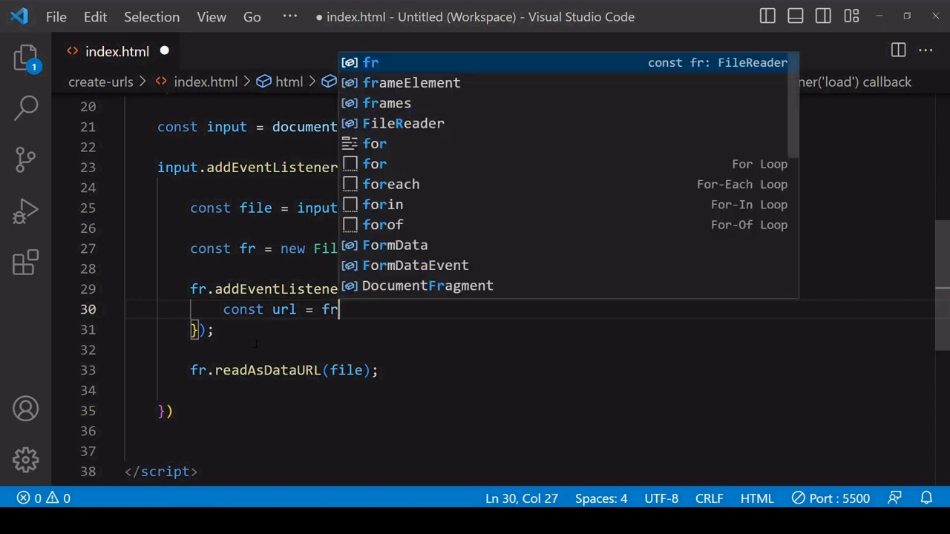
{"action": "type", "text": ".result;"}
{"action": "key", "text": "Return"}
{"action": "key", "text": "Return"}
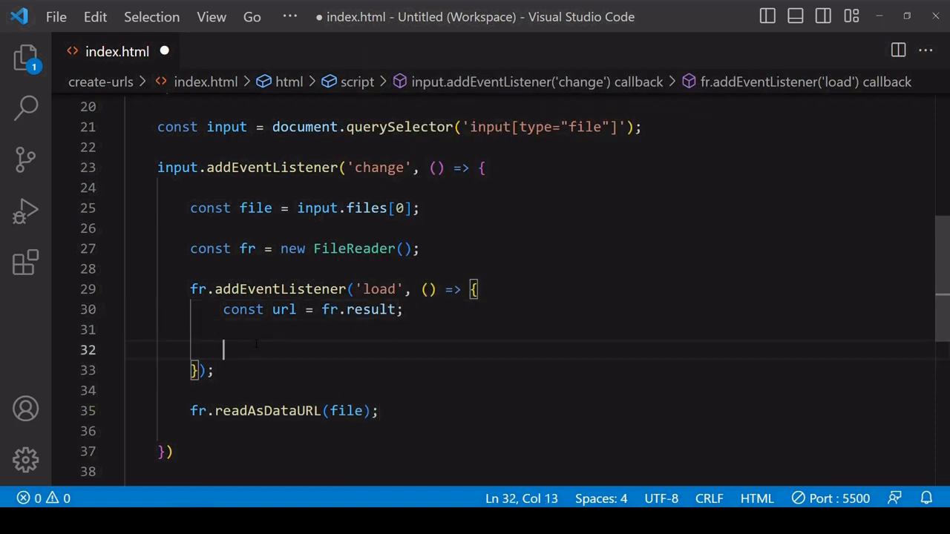
{"action": "type", "text": "new Image();"}
{"action": "key", "text": "Home"}
{"action": "type", "text": "const img ="}
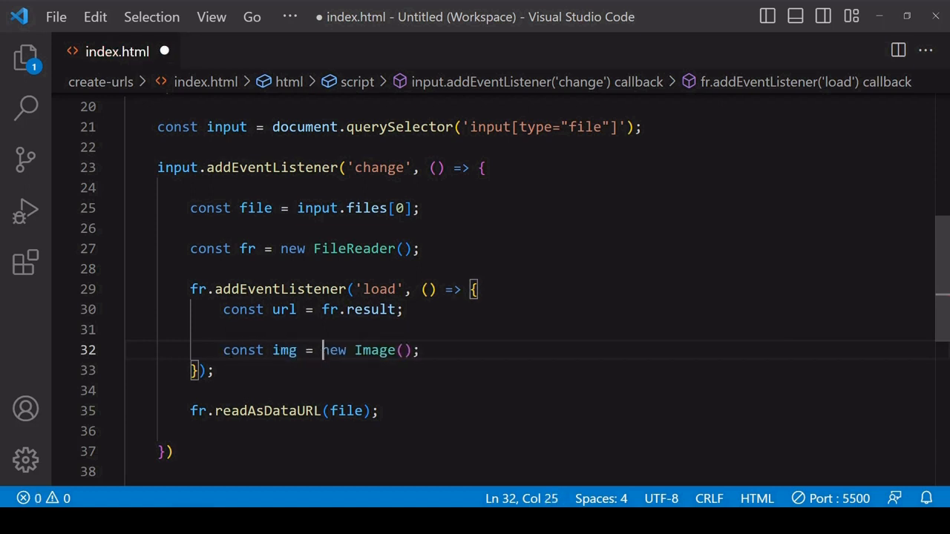
{"action": "key", "text": "End"}
{"action": "key", "text": "Return"}
{"action": "type", "text": "img.src = url;"}
{"action": "key", "text": "Return"}
{"action": "type", "text": "document.body.appendChild"}
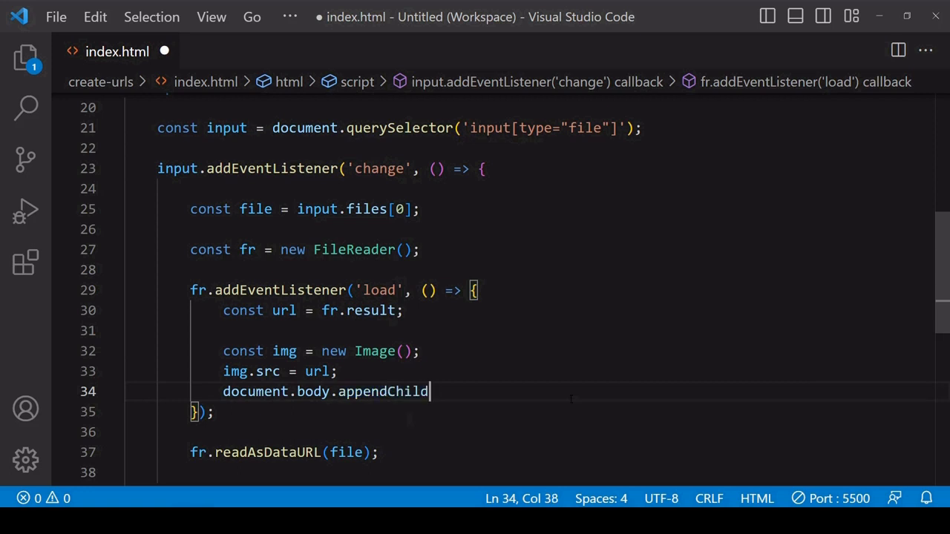
{"action": "type", "text": "(img);"}
- Save, switch to Chrome and load image.png so the forest photo appears on the page
{"action": "key", "text": "ctrl+s"}
{"action": "key", "text": "alt+Tab"}
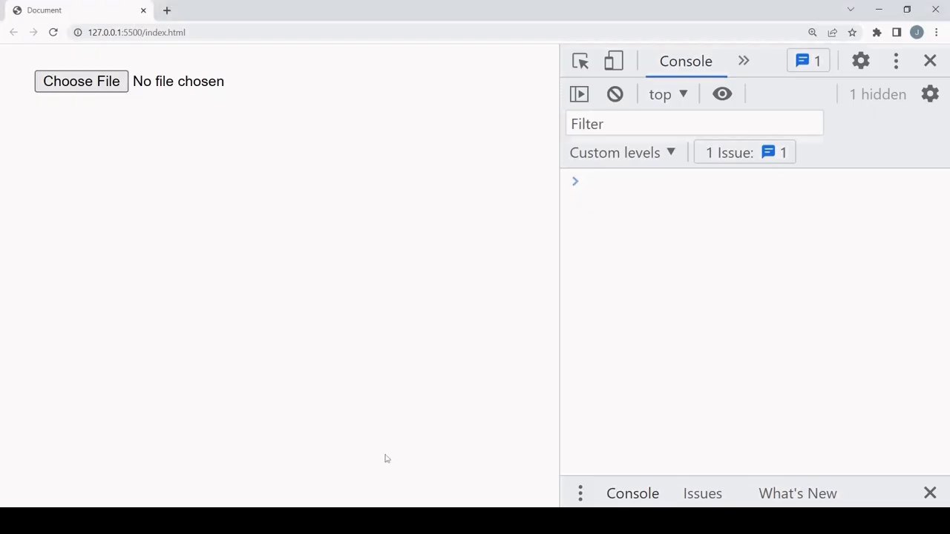
{"action": "left_click", "coordinate": [81, 81]}
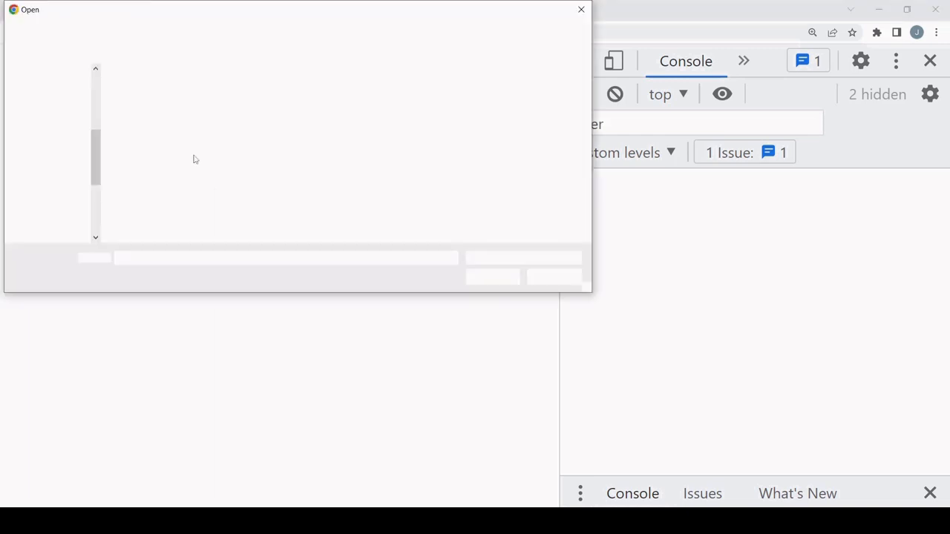
{"action": "double_click", "coordinate": [145, 108]}
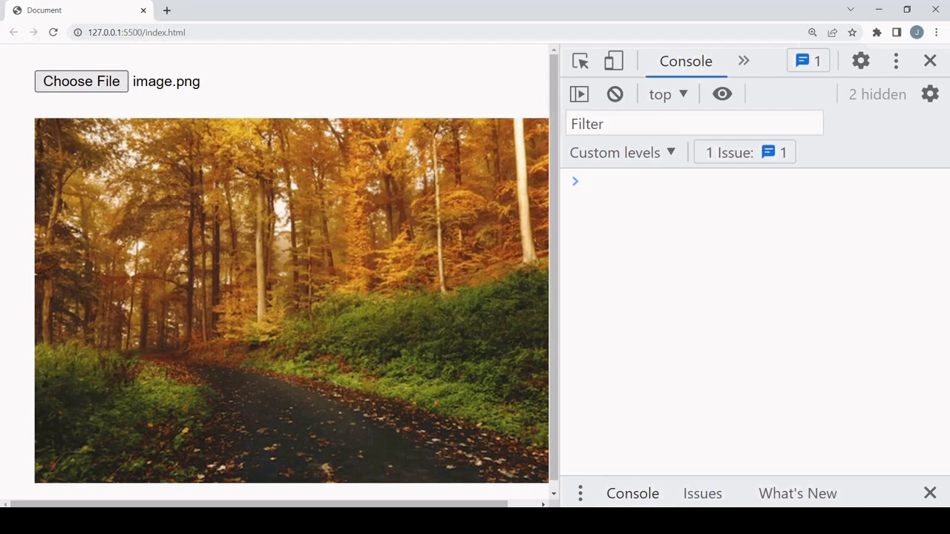
- Add localStorage.setItem('file', url) inside the load callback
{"action": "key", "text": "alt+Tab"}
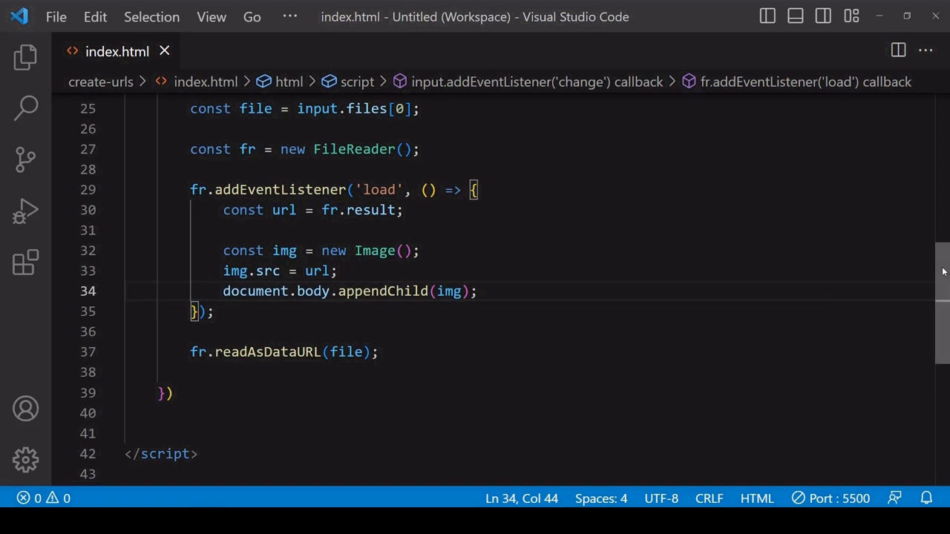
{"action": "scroll", "coordinate": [943, 271], "scroll_direction": "down", "scroll_amount": 2}
{"action": "key", "text": "Return"}
{"action": "key", "text": "Return"}
{"action": "key", "text": "Return"}
{"action": "key", "text": "Up"}
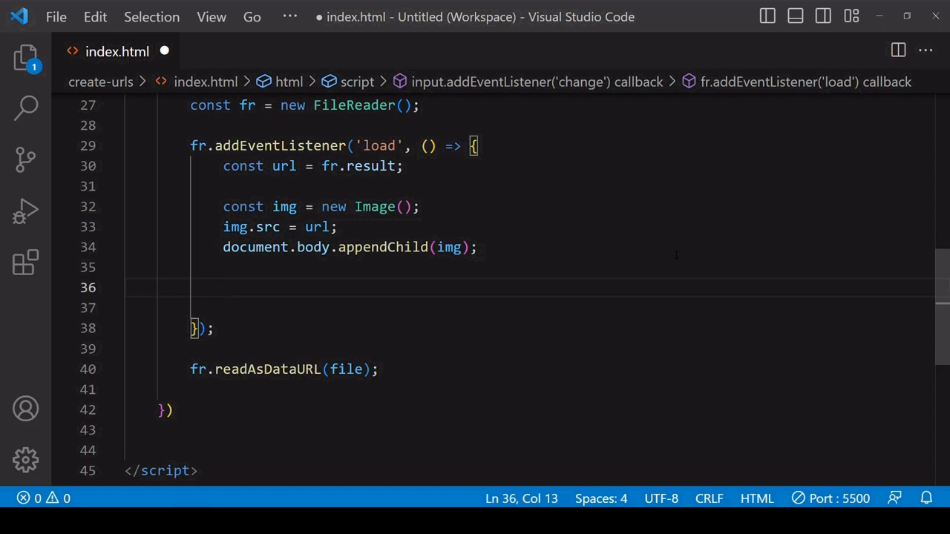
{"action": "type", "text": "locals"}
{"action": "key", "text": "Tab"}
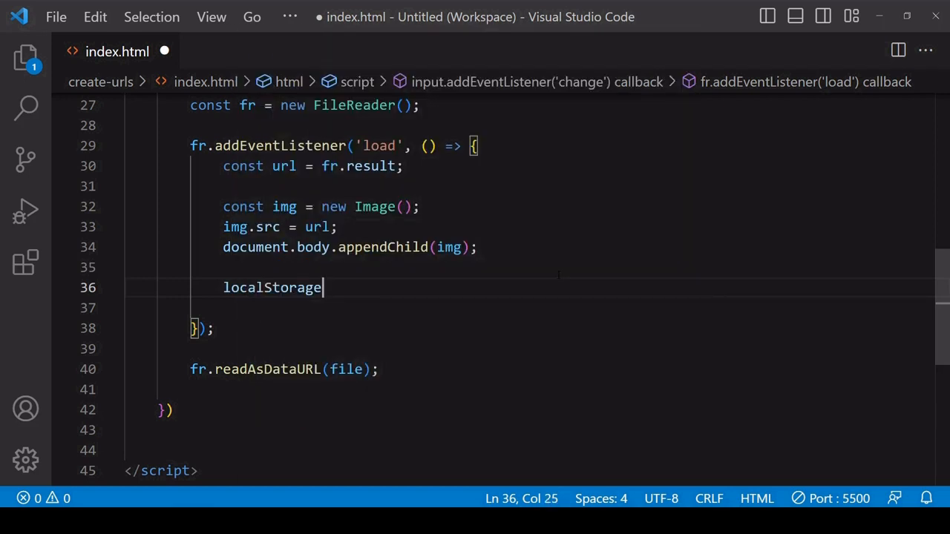
{"action": "type", "text": ".set"}
{"action": "key", "text": "Tab"}
{"action": "type", "text": "('"}
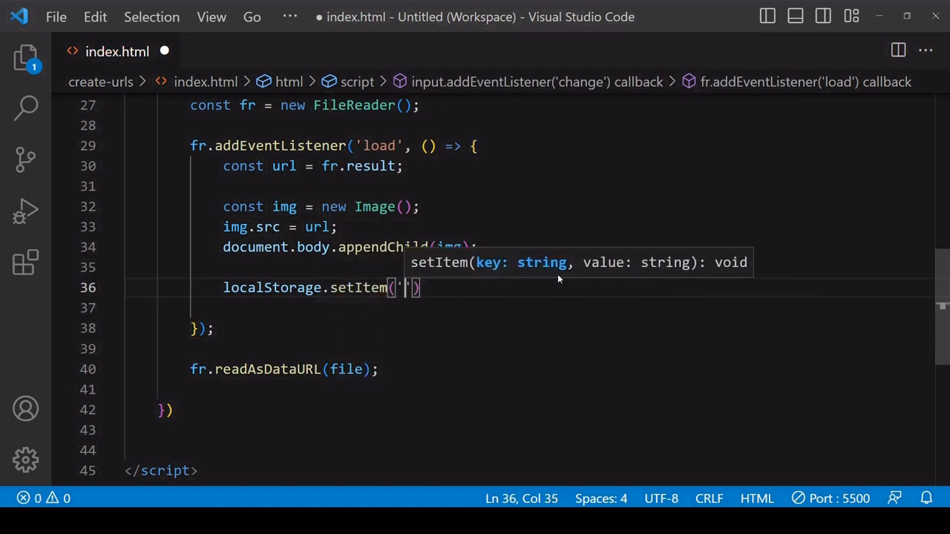
{"action": "type", "text": "file', url"}
{"action": "key", "text": "Escape"}
{"action": "key", "text": "Right"}
{"action": "type", "text": ";"}
{"action": "key", "text": "Right"}
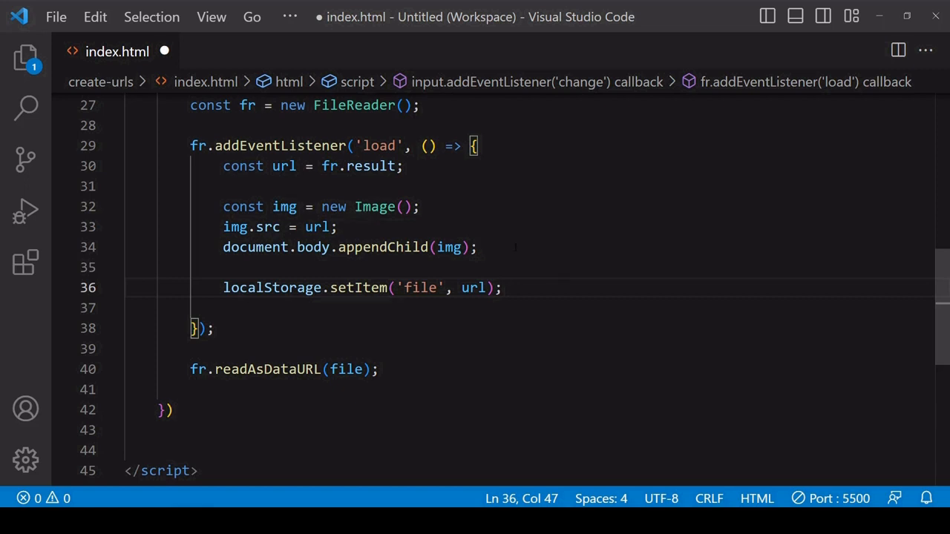
- Move the three image-creating lines below the setItem call
{"action": "left_click_drag", "start_coordinate": [480, 247], "coordinate": [126, 207]}
{"action": "key", "text": "ctrl+c"}
{"action": "key", "text": "BackSpace"}
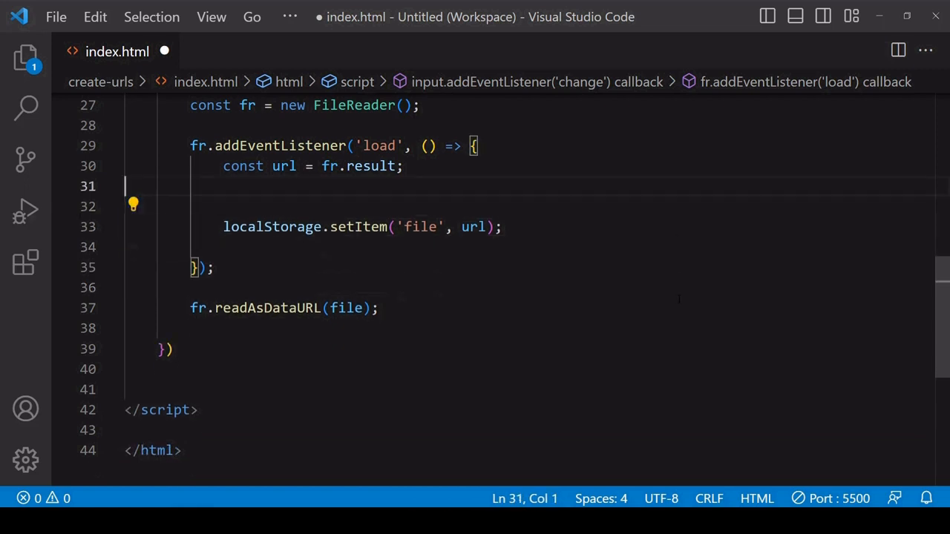
{"action": "key", "text": "BackSpace"}
{"action": "key", "text": "BackSpace"}
{"action": "left_click", "coordinate": [551, 214]}
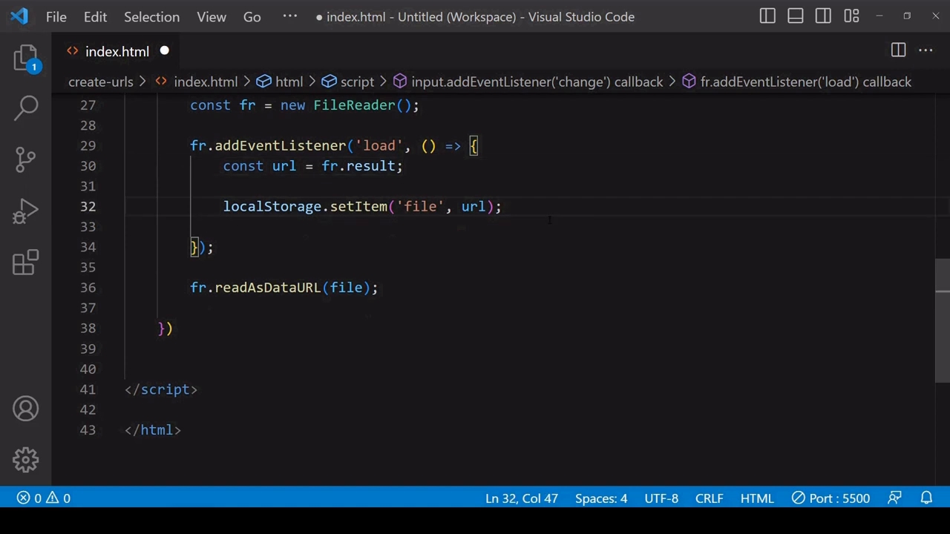
{"action": "key", "text": "Return"}
{"action": "key", "text": "Return"}
{"action": "key", "text": "ctrl+v"}
- Set img.src from localStorage.getItem('file'), save, and switch to the browser
{"action": "left_click", "coordinate": [318, 268]}
{"action": "double_click", "coordinate": [317, 268]}
{"action": "type", "text": "local"}
{"action": "key", "text": "Tab"}
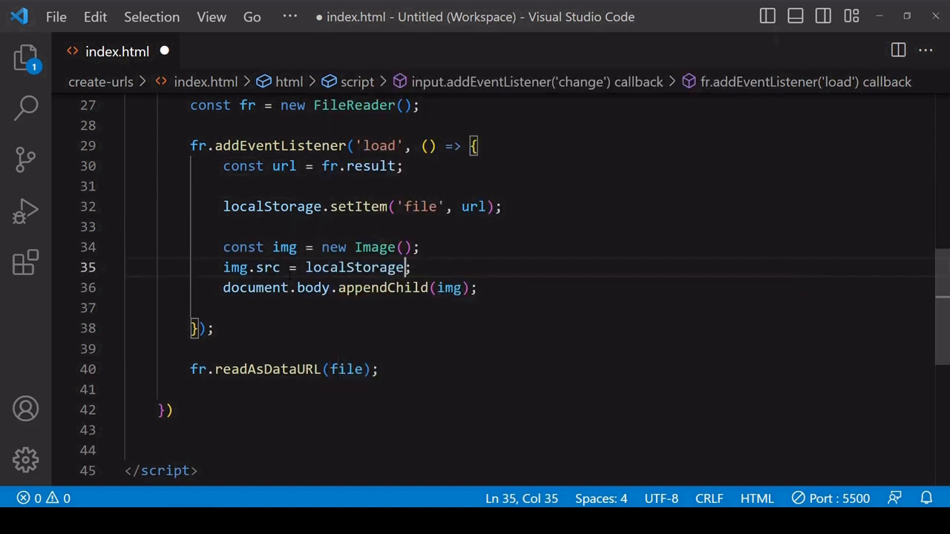
{"action": "type", "text": ".get"}
{"action": "key", "text": "Tab"}
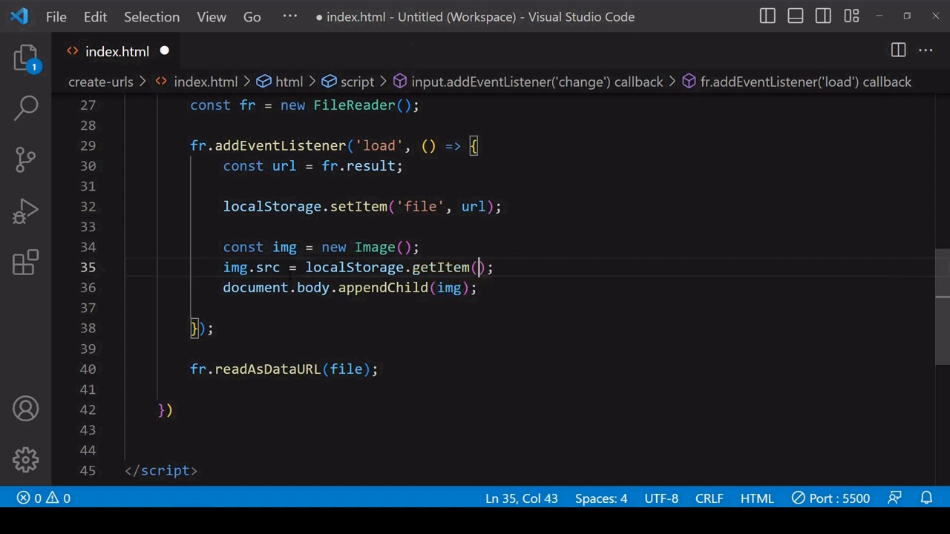
{"action": "type", "text": "('file"}
{"action": "key", "text": "Right"}
{"action": "key", "text": "Right"}
{"action": "key", "text": "ctrl+s"}
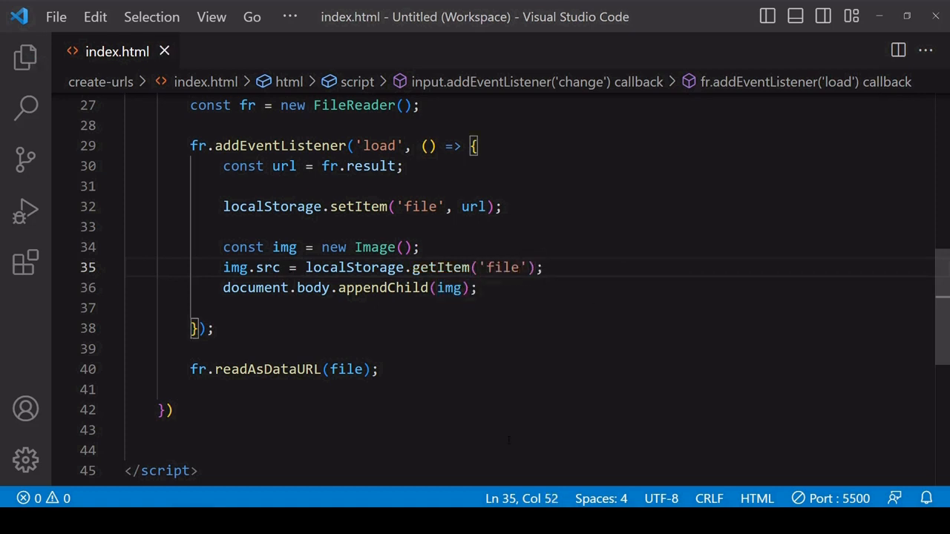
{"action": "key", "text": "alt+Tab"}
- Load image.png through the file input so the photo appears from localStorage
{"action": "left_click", "coordinate": [81, 81]}
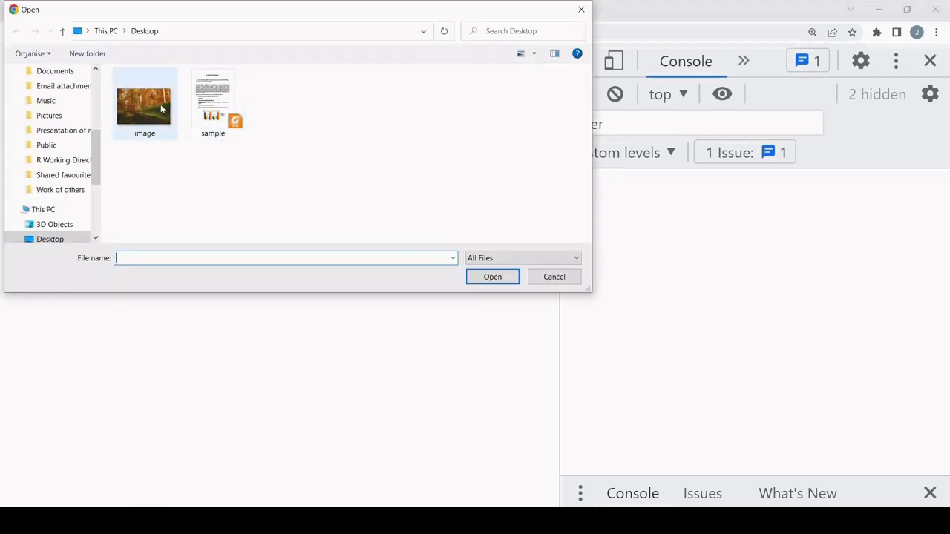
{"action": "double_click", "coordinate": [144, 107]}
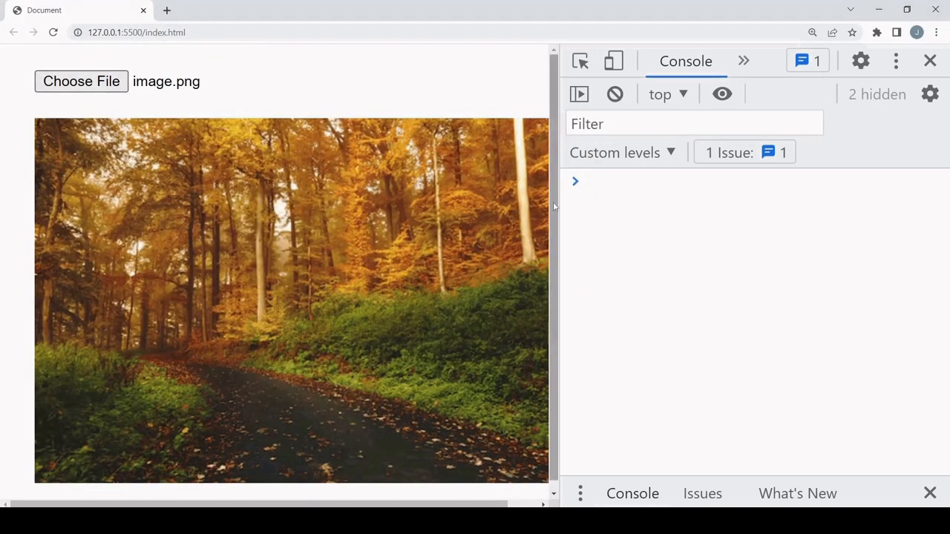
{"action": "scroll", "coordinate": [498, 284], "scroll_direction": "down", "scroll_amount": 1}
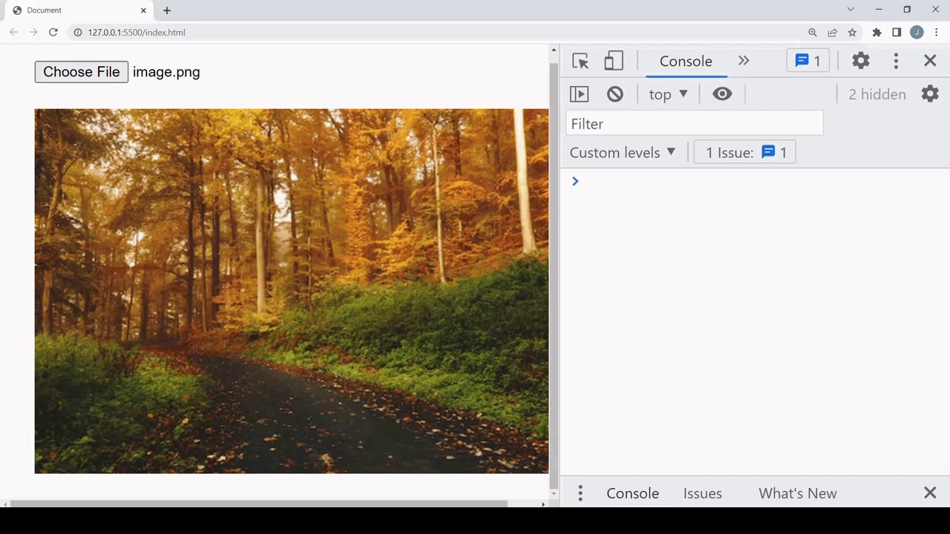
- Add const json = JSON.stringify({ a: "a", file: url }) below the appendChild line
{"action": "key", "text": "alt+Tab"}
{"action": "key", "text": "Down"}
{"action": "key", "text": "End"}
{"action": "key", "text": "Return"}
{"action": "key", "text": "Return"}
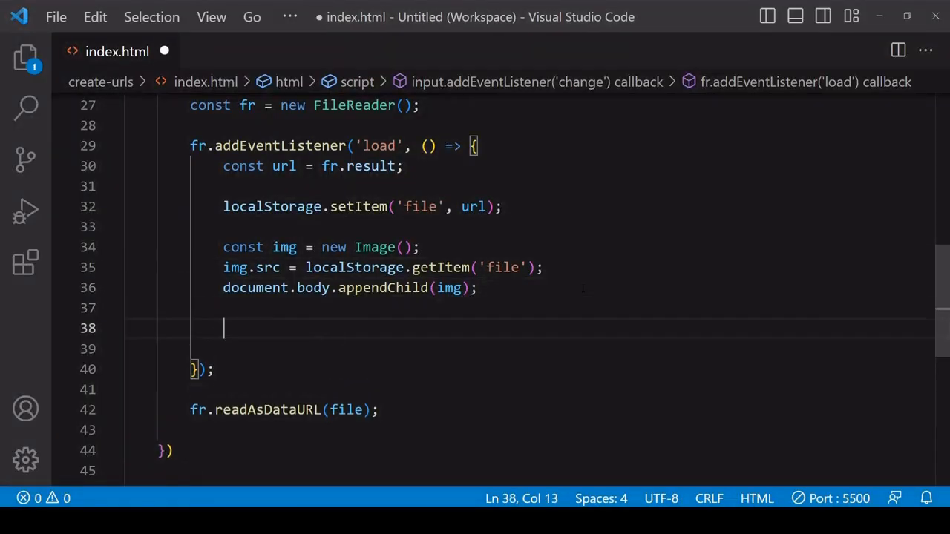
{"action": "type", "text": "JSON.stringify({"}
{"action": "key", "text": "Left"}
{"action": "type", "text": "a"}
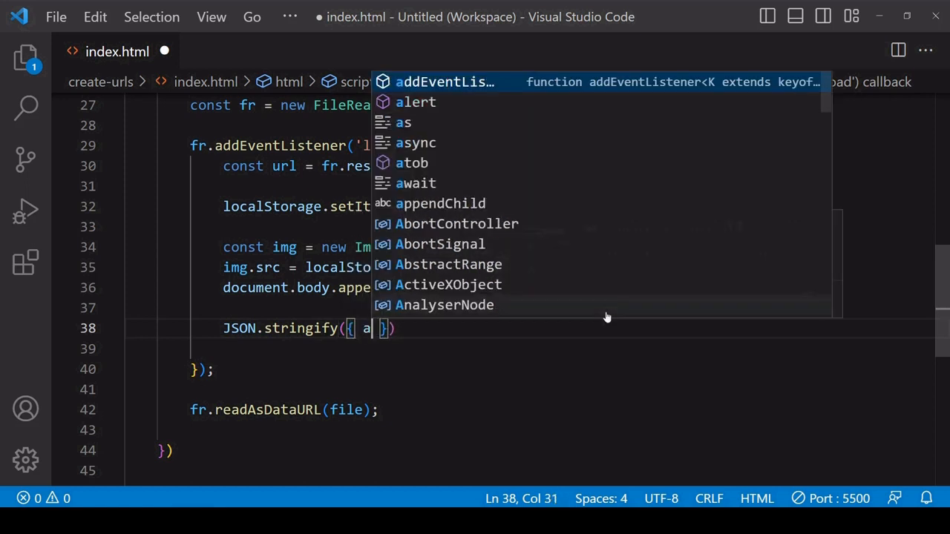
{"action": "type", "text": ": \"a"}
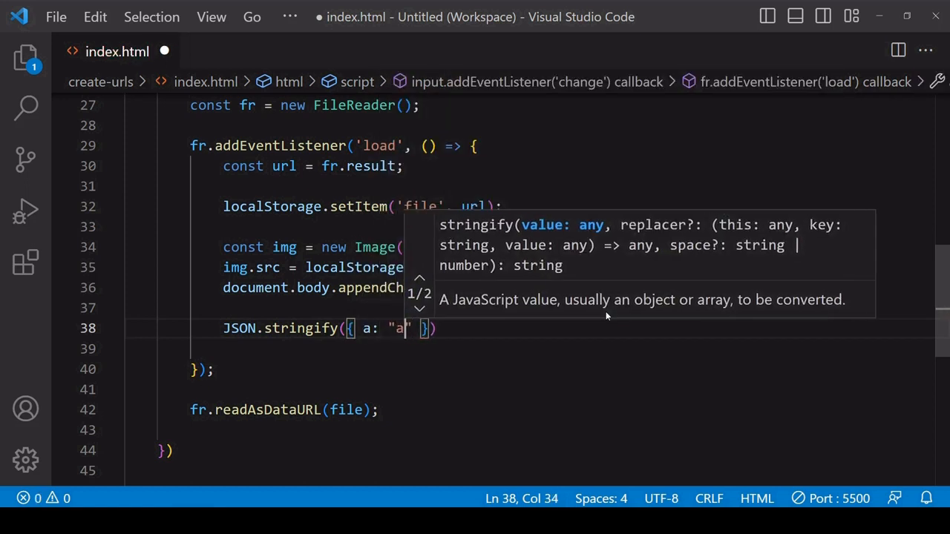
{"action": "type", "text": "\", file"}
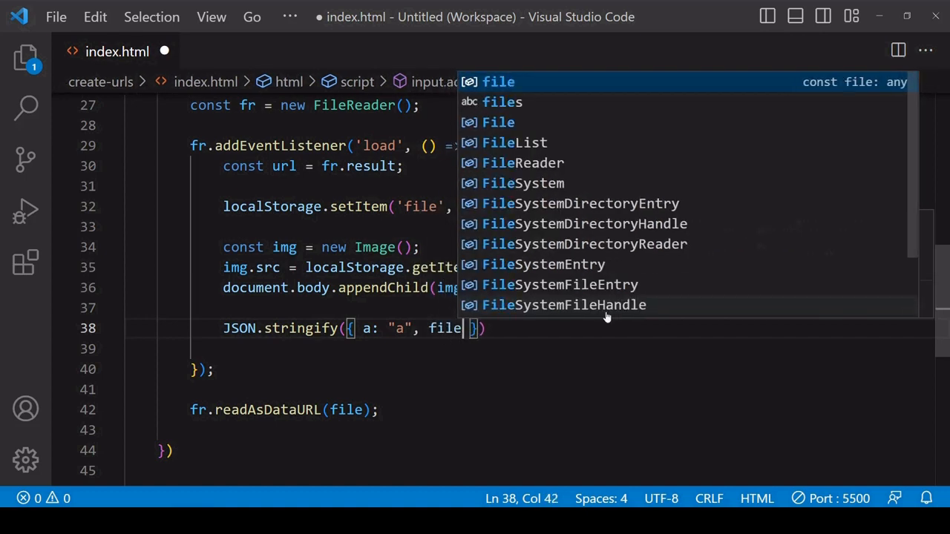
{"action": "type", "text": ": url"}
{"action": "key", "text": "End"}
{"action": "key", "text": "Escape"}
{"action": "type", "text": ";"}
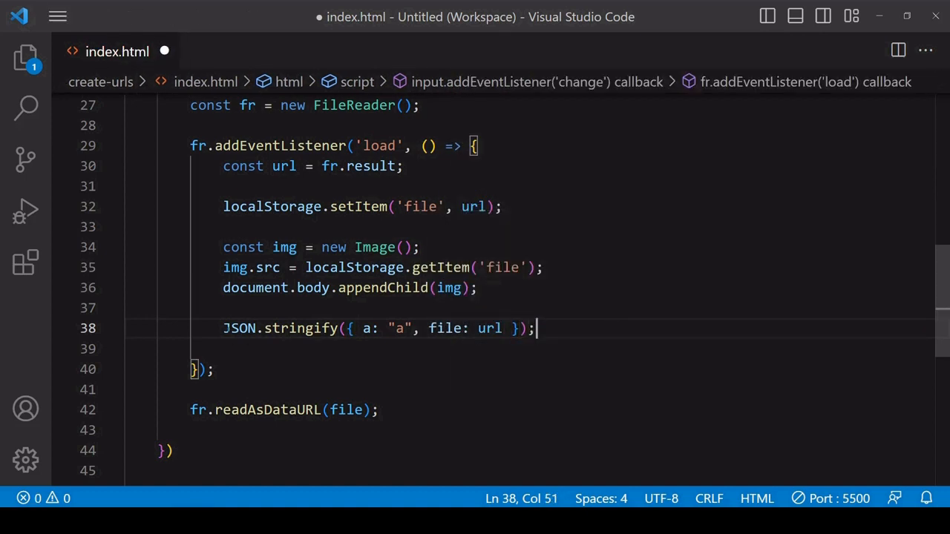
{"action": "key", "text": "Home"}
{"action": "type", "text": "const jso"}
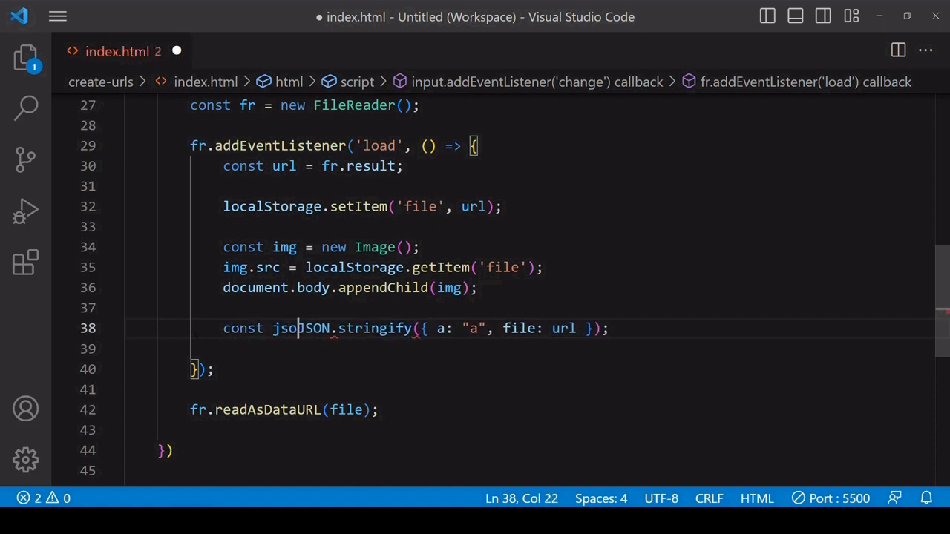
{"action": "type", "text": "n ="}
{"action": "key", "text": "End"}
{"action": "key", "text": "Return"}
{"action": "key", "text": "Return"}
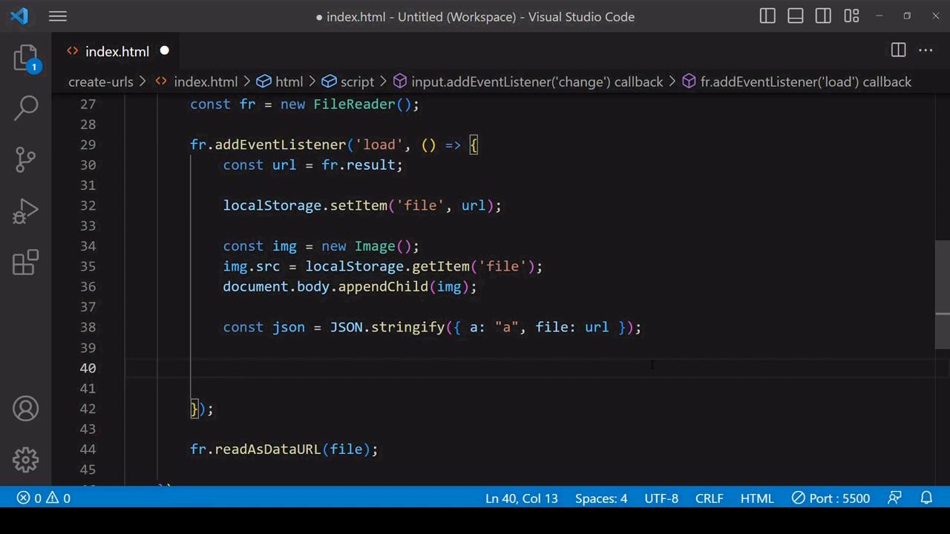
- Paste the fetch POST to httpbin.org/post with JSON content-type header, logging the response data
{"action": "type", "text": "fetch('http://httpbin.org/post', {                 method: \"POST\",                 body: json,                 headers: {                     \"Content-type\": \"application/json\"                 }             })             .then(res => res.json())             .then(data => console.log(data))"}
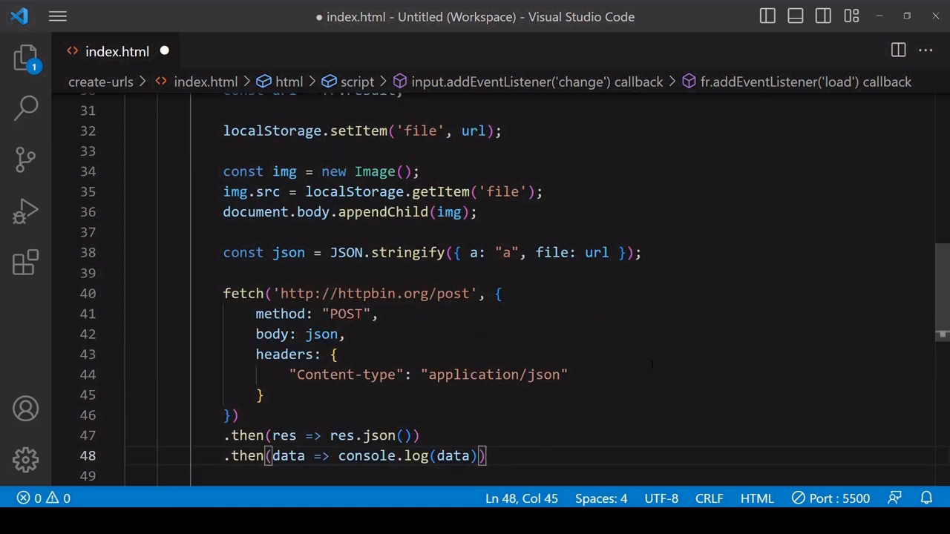
{"action": "scroll", "coordinate": [475, 297], "scroll_direction": "down", "scroll_amount": 3}
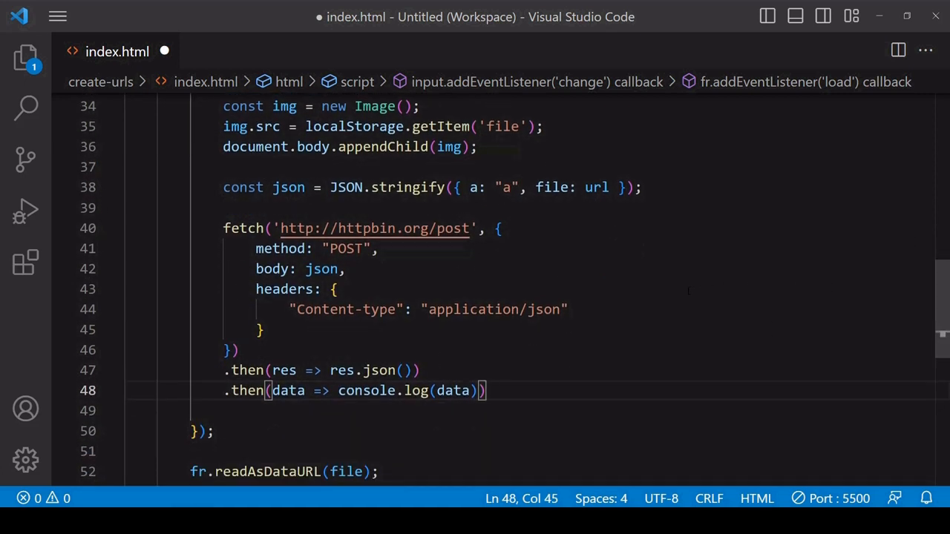
{"action": "left_click_drag", "start_coordinate": [280, 228], "coordinate": [469, 228]}
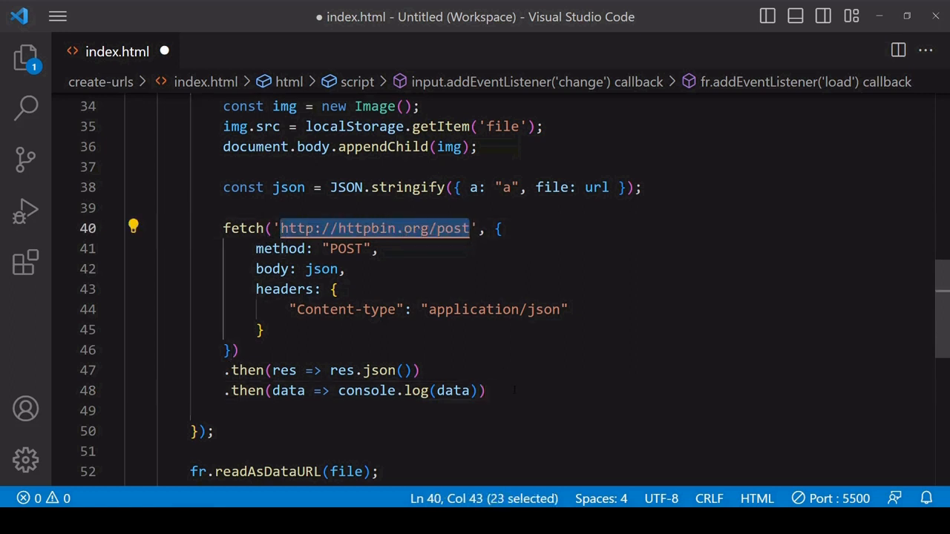
{"action": "left_click_drag", "start_coordinate": [338, 390], "coordinate": [478, 390]}
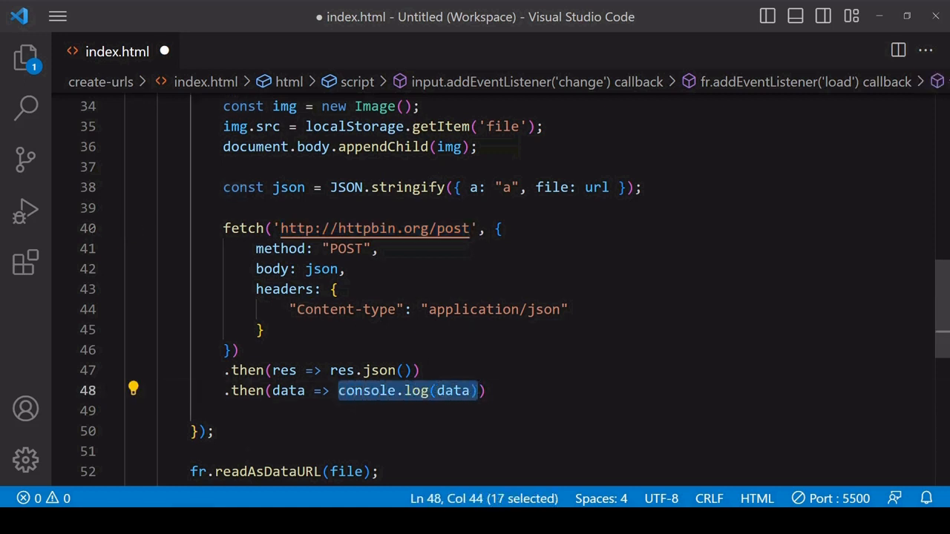
{"action": "left_click_drag", "start_coordinate": [289, 309], "coordinate": [571, 309]}
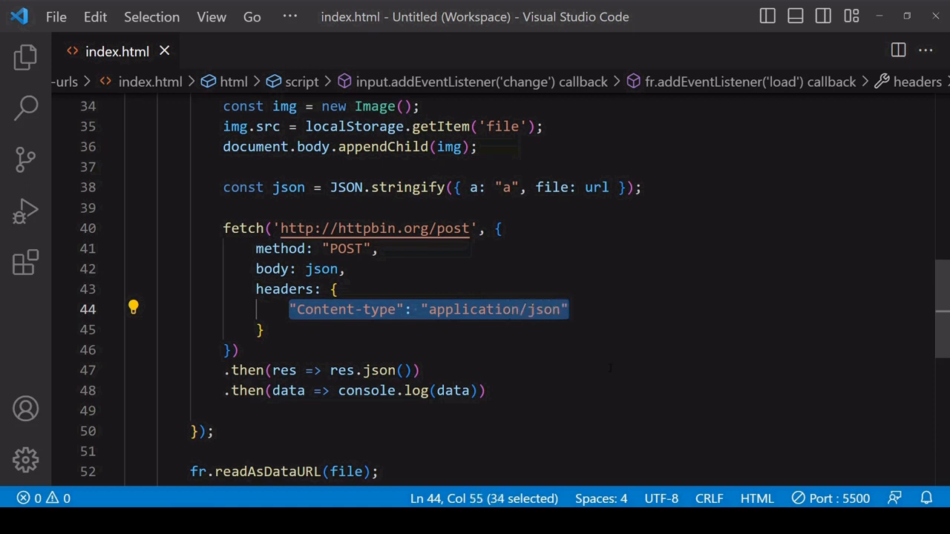
{"action": "key", "text": "alt+Tab"}
- Load image.png and review the data field of httpbin's logged response, then return to the editor
{"action": "left_click", "coordinate": [81, 82]}
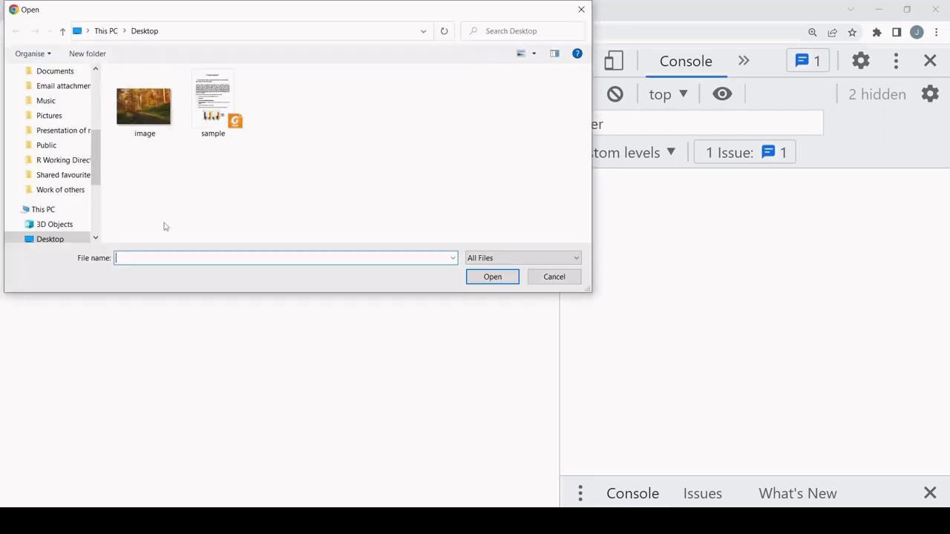
{"action": "double_click", "coordinate": [144, 107]}
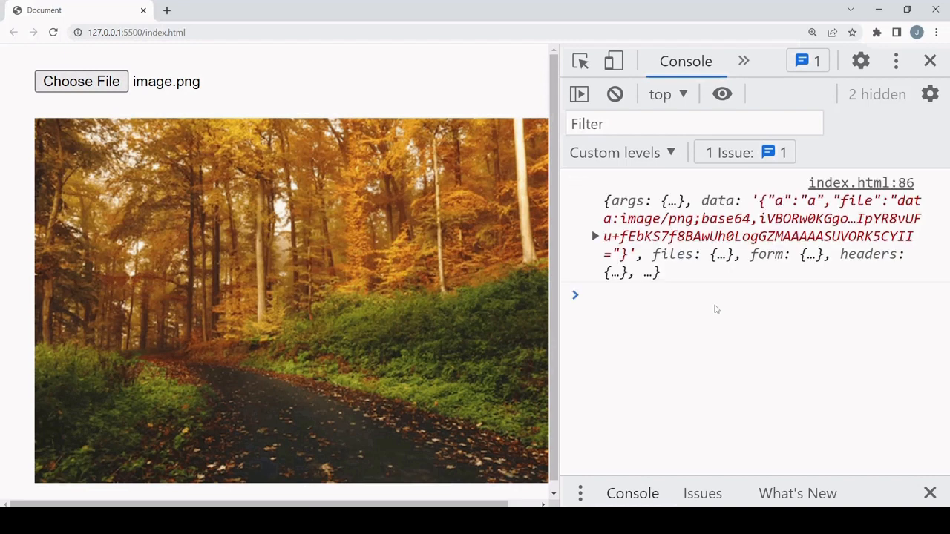
{"action": "left_click_drag", "start_coordinate": [702, 202], "coordinate": [916, 239]}
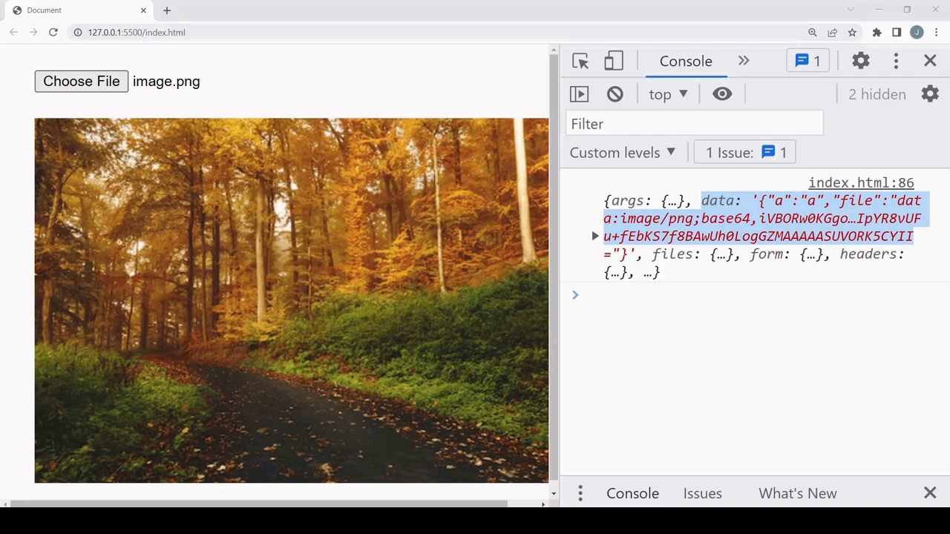
{"action": "key", "text": "alt+Tab"}
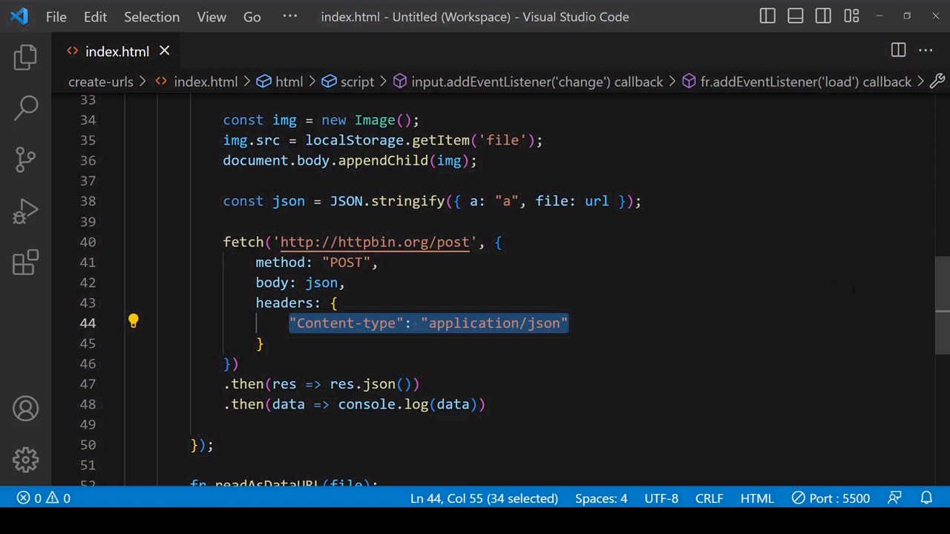
{"action": "left_click_drag", "start_coordinate": [942, 304], "coordinate": [942, 237]}
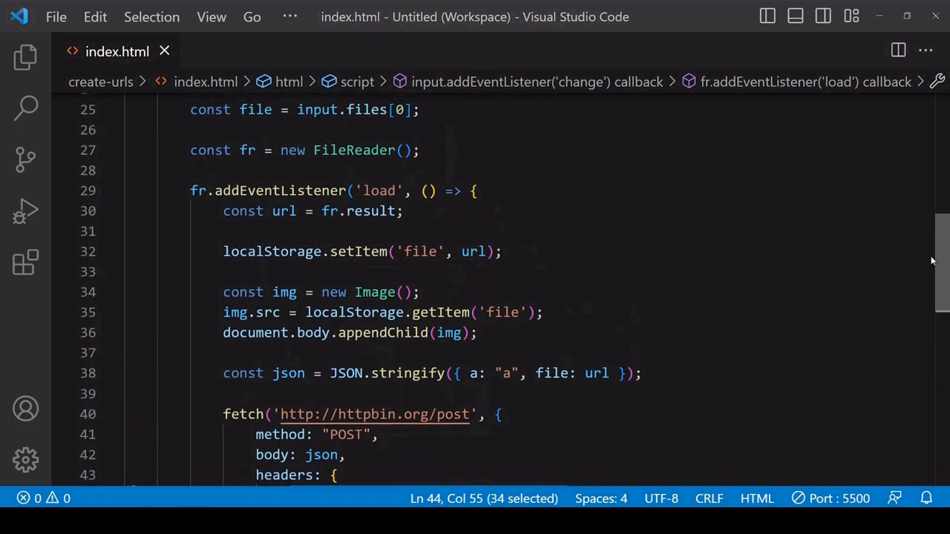
- Add console.log(file.size) in the change handler and console.log(new Blob([url]).size) in the load handler
{"action": "left_click", "coordinate": [445, 201]}
{"action": "key", "text": "Return"}
{"action": "type", "text": "console."}
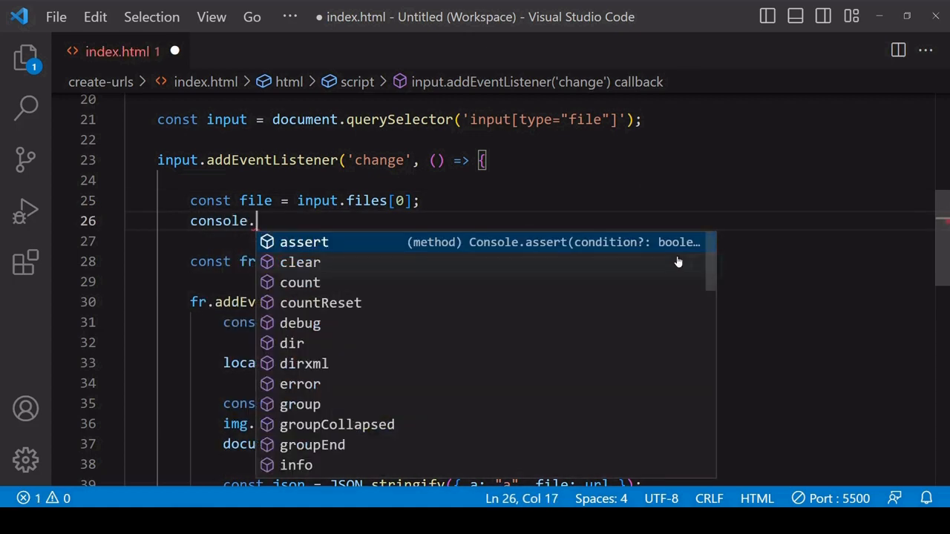
{"action": "type", "text": "log(fil"}
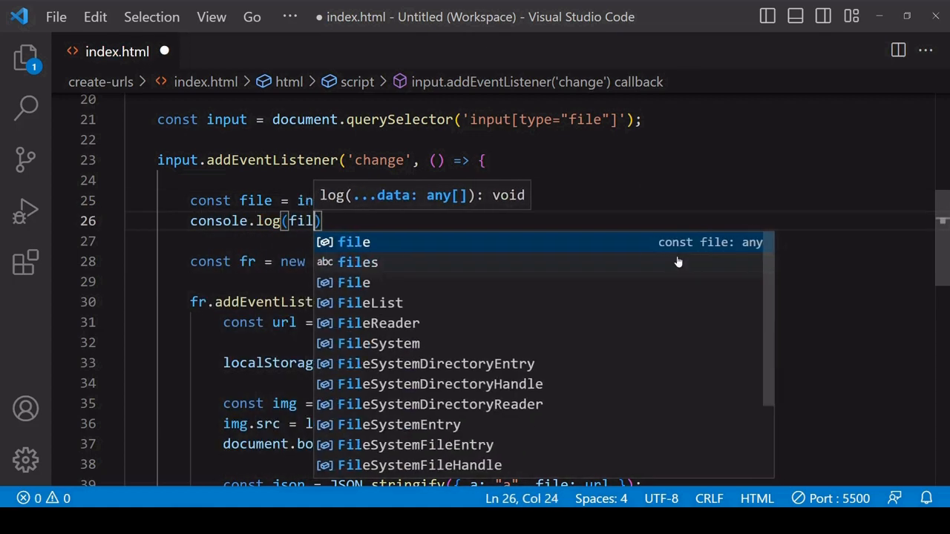
{"action": "type", "text": "e.size);"}
{"action": "left_click", "coordinate": [621, 322]}
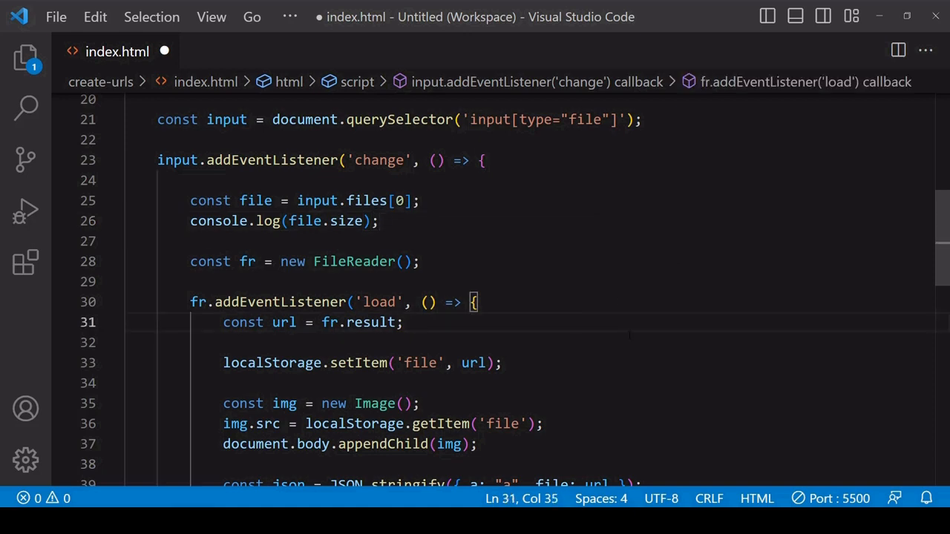
{"action": "key", "text": "Return"}
{"action": "key", "text": "Return"}
{"action": "type", "text": "console.log("}
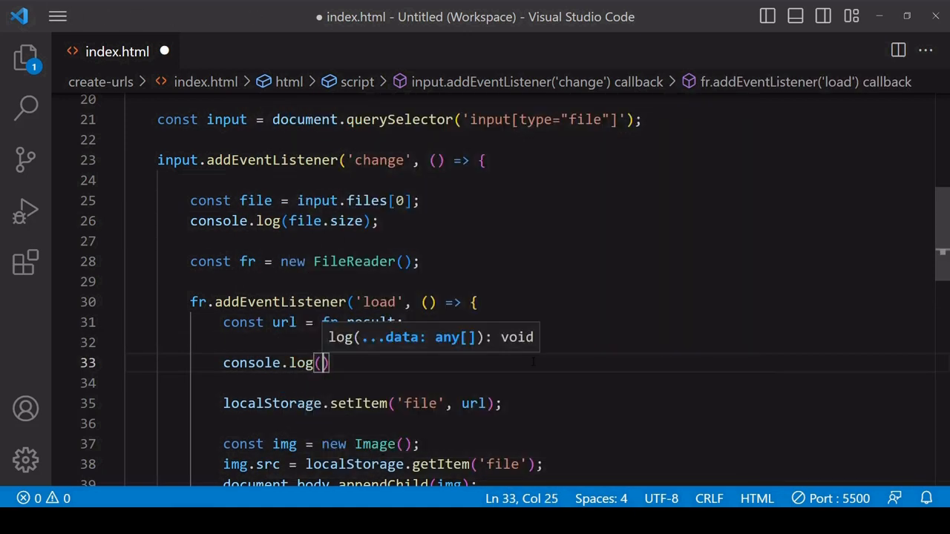
{"action": "type", "text": "new Blob"}
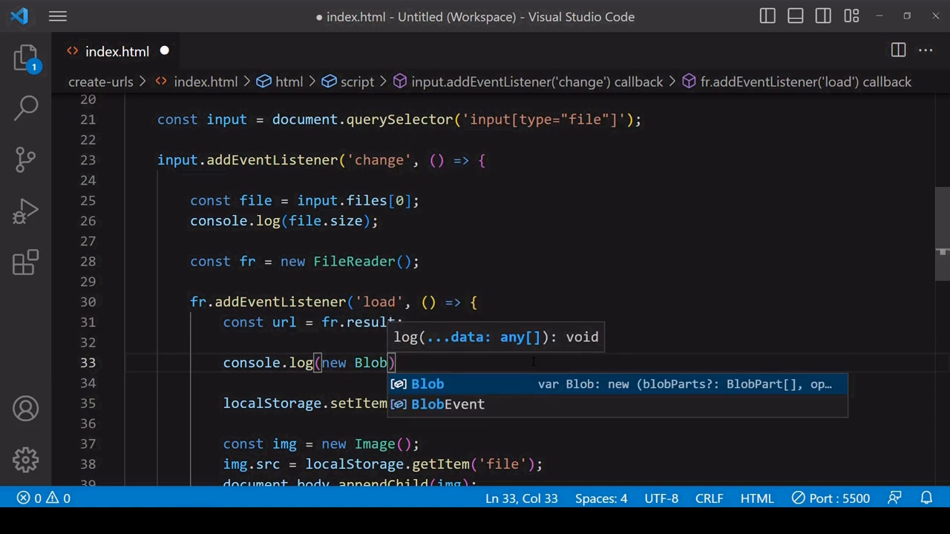
{"action": "type", "text": "(["}
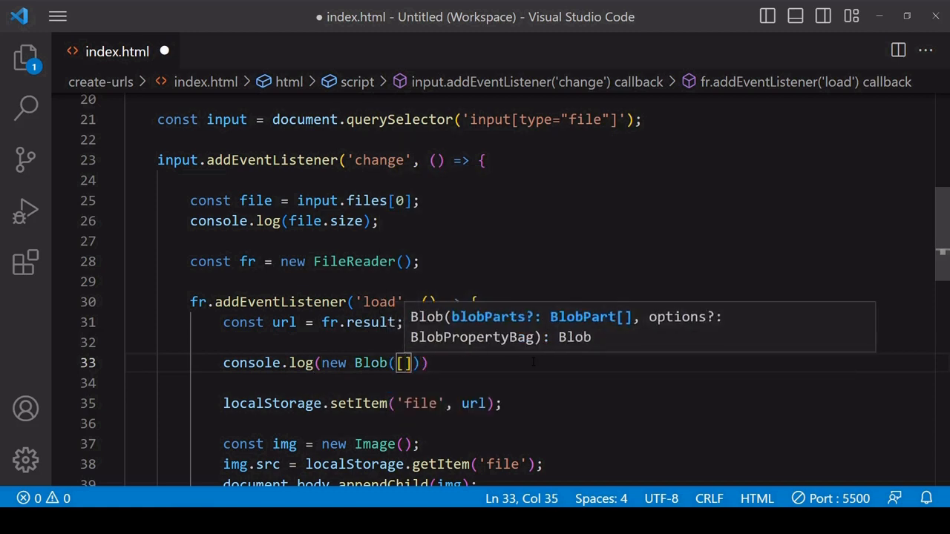
{"action": "type", "text": "url])"}
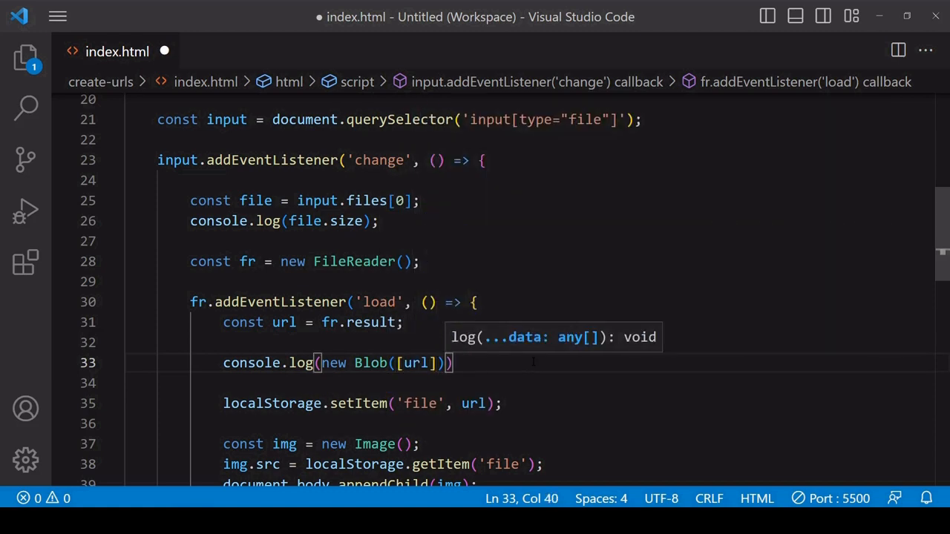
{"action": "type", "text": ".size"}
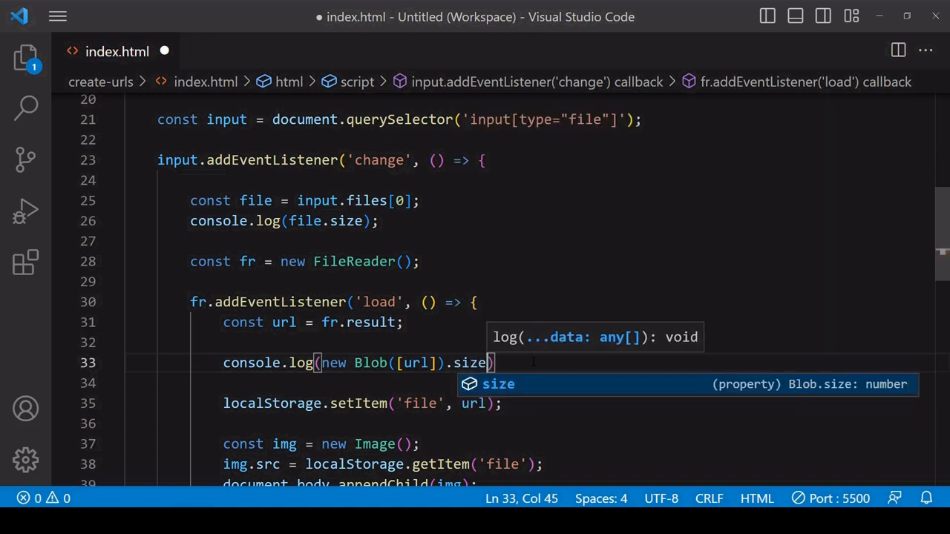
{"action": "type", "text": ");"}
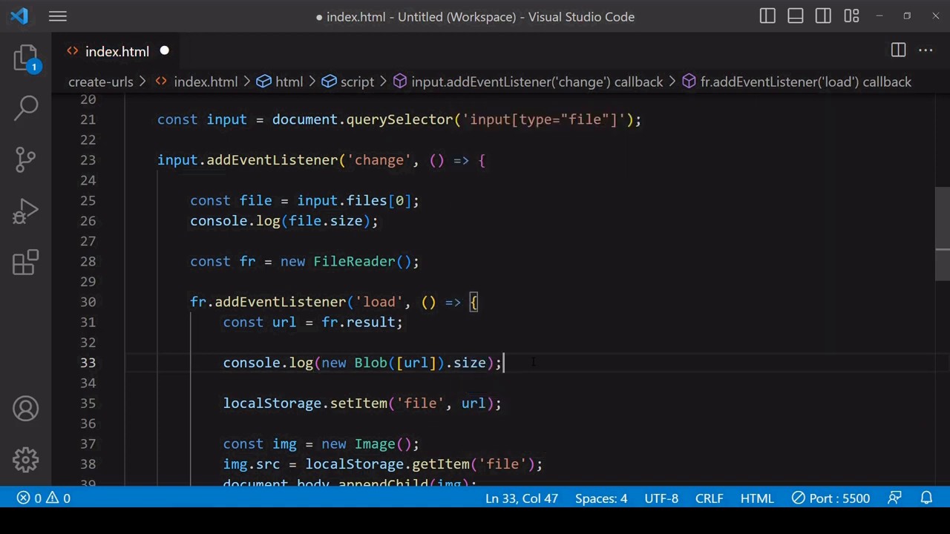
- Save, reload the page and load image.png to log its size and data-URL Blob size
{"action": "key", "text": "ctrl+s"}
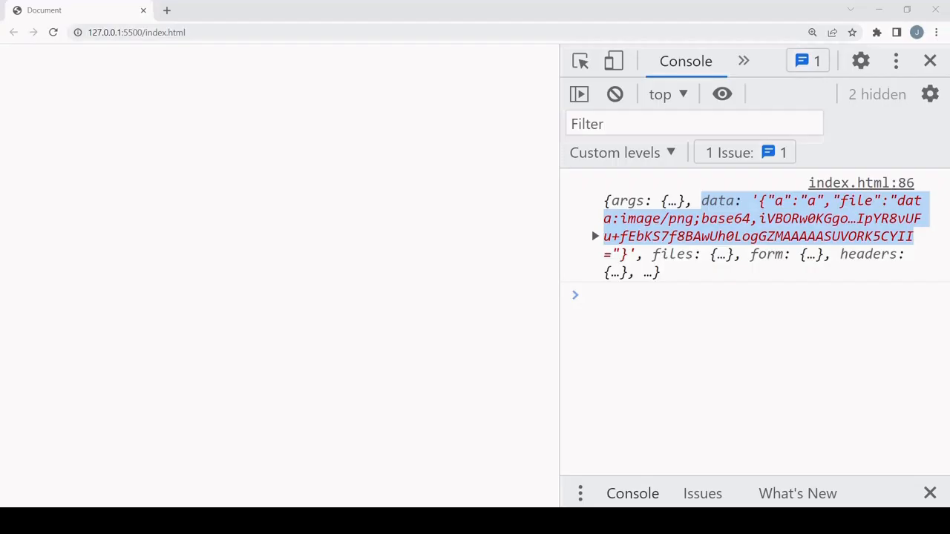
{"action": "key", "text": "F5"}
{"action": "left_click", "coordinate": [81, 80]}
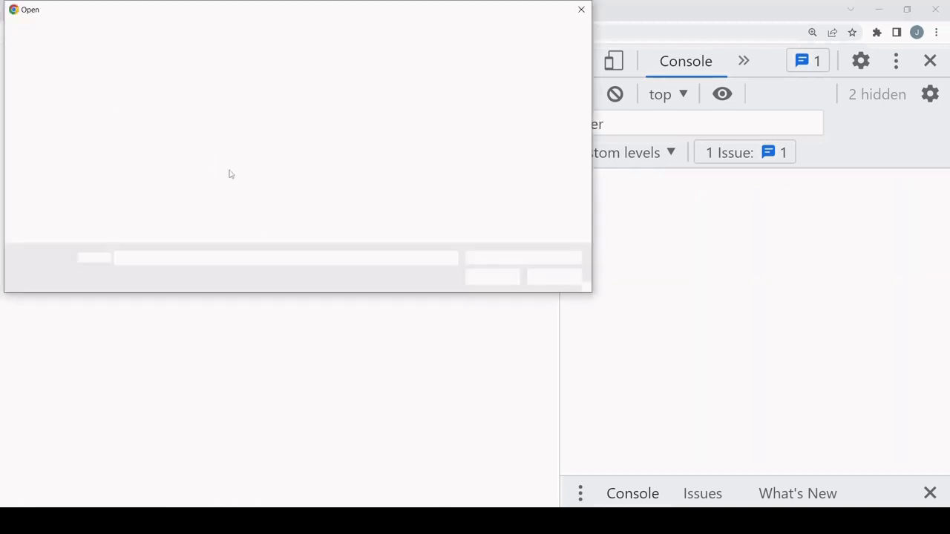
{"action": "double_click", "coordinate": [145, 104]}
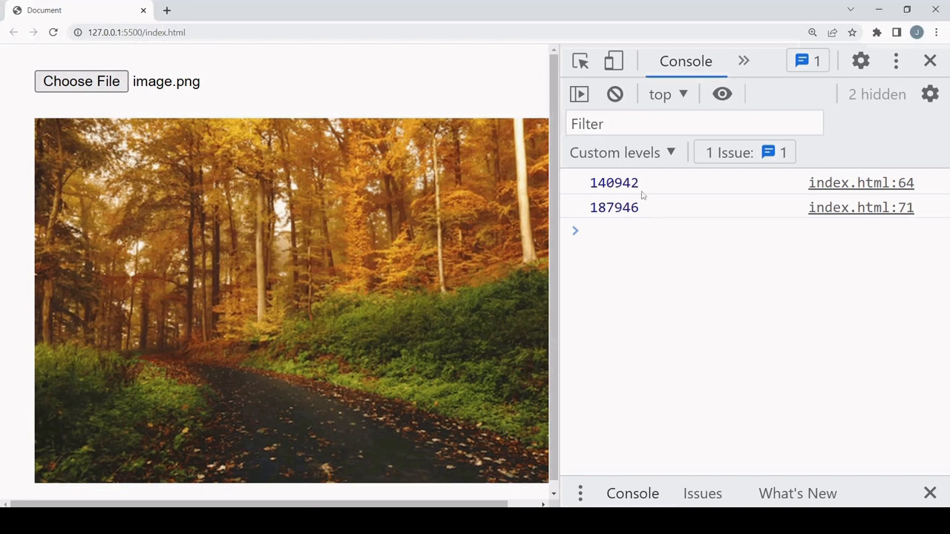
- Load sample.pdf to compare its size with its data-URL size, then return to the editor
{"action": "left_click", "coordinate": [81, 81]}
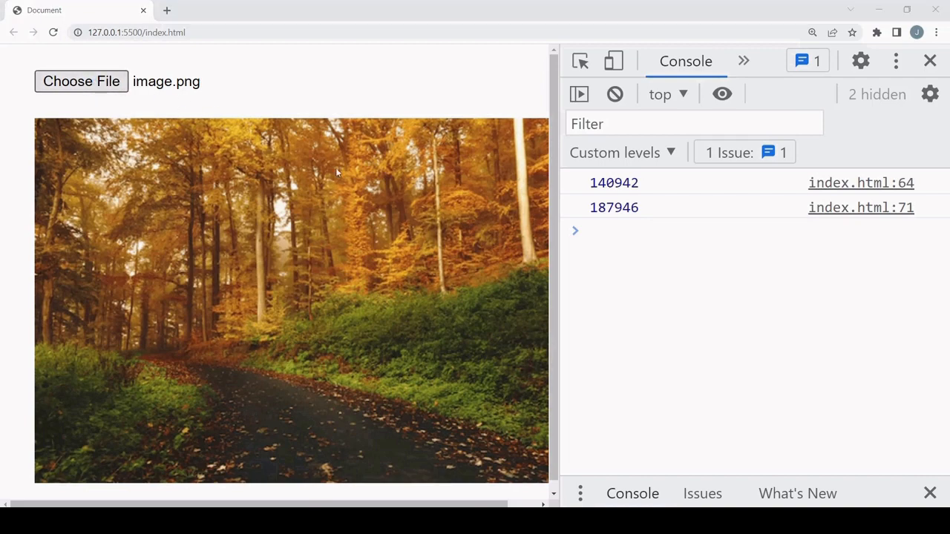
{"action": "double_click", "coordinate": [212, 96]}
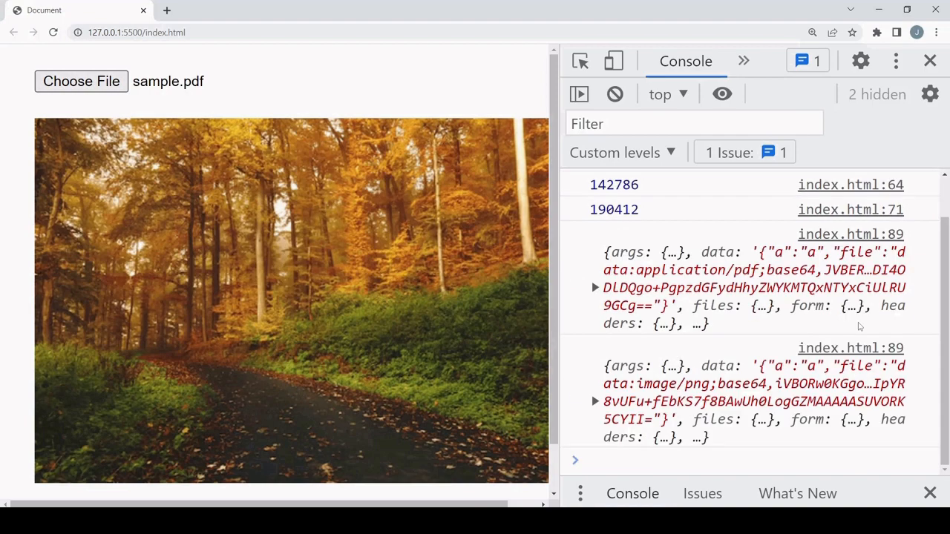
{"action": "key", "text": "alt+Tab"}
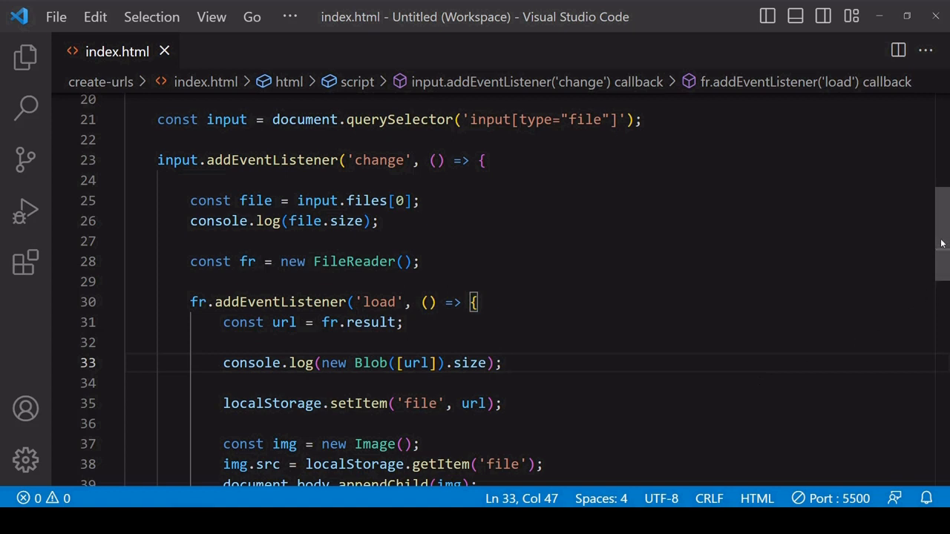
{"action": "left_click_drag", "start_coordinate": [942, 248], "coordinate": [946, 290]}
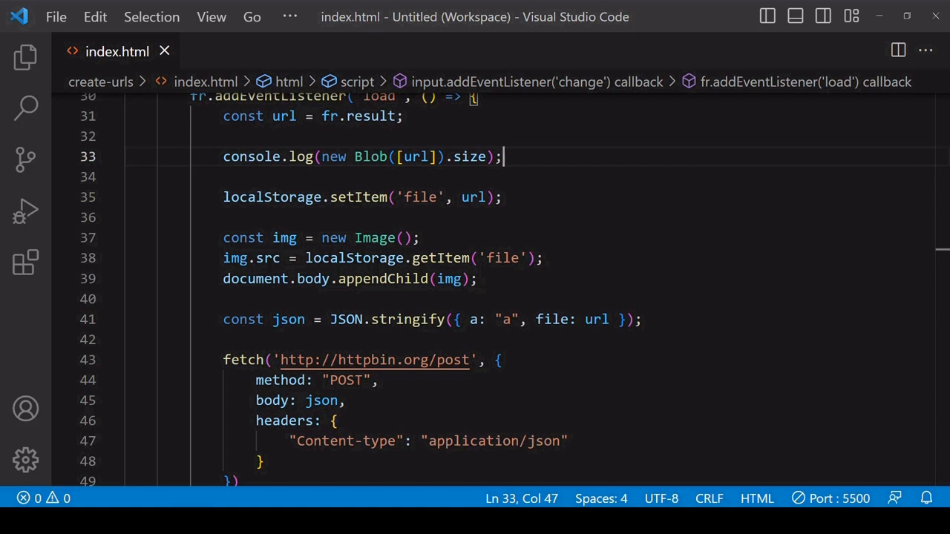
- Zoom the editor text out to see the FileReader code to be commented out
{"action": "key", "text": "ctrl+minus"}
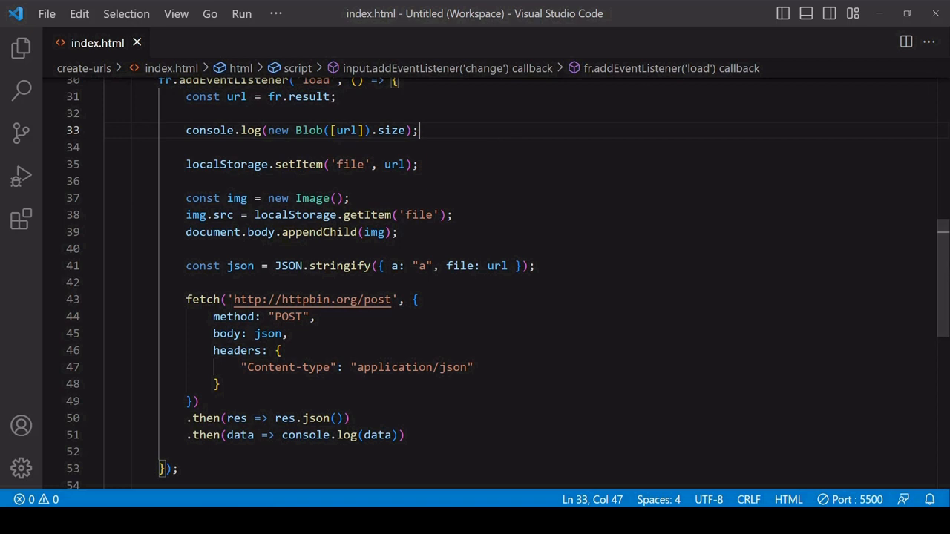
{"action": "scroll", "coordinate": [475, 281], "scroll_direction": "down", "scroll_amount": 3}
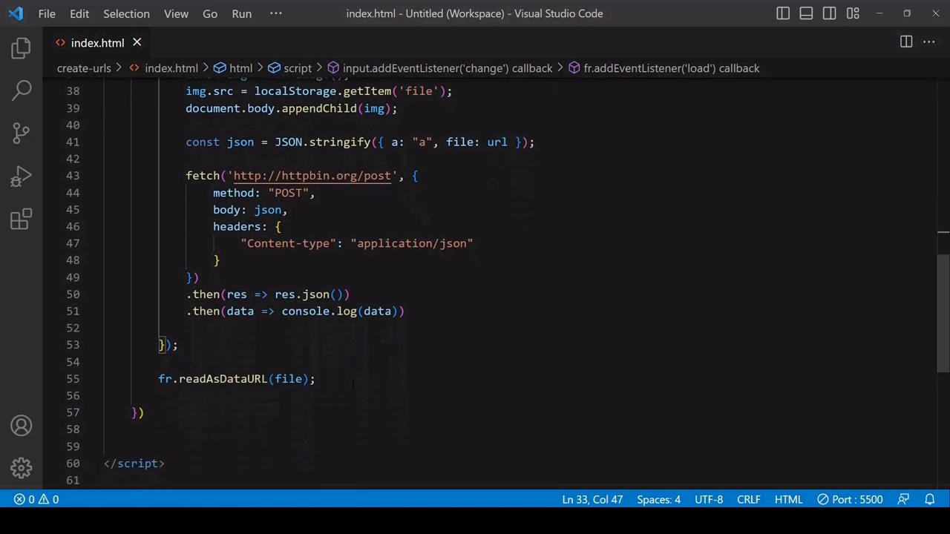
{"action": "mouse_move", "coordinate": [319, 380]}
{"action": "left_mouse_down"}
{"action": "mouse_move", "coordinate": [104, 83]}
{"action": "mouse_move", "coordinate": [144, 305]}
{"action": "mouse_move", "coordinate": [111, 272]}
{"action": "left_mouse_up"}
- Comment out the FileReader code and add const url = URL.createObjectURL(file) after the size log
{"action": "key", "text": "ctrl+slash"}
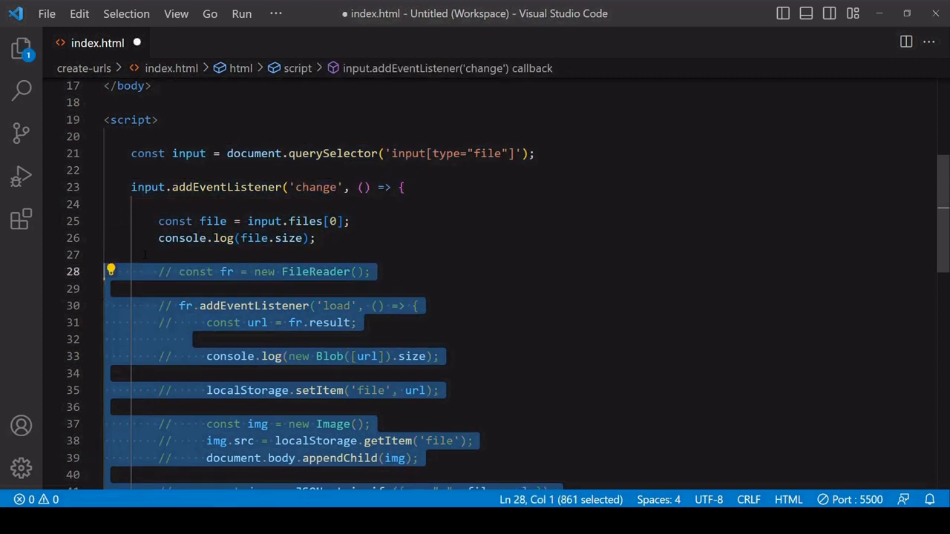
{"action": "left_click", "coordinate": [429, 237]}
{"action": "key", "text": "Return"}
{"action": "key", "text": "Return"}
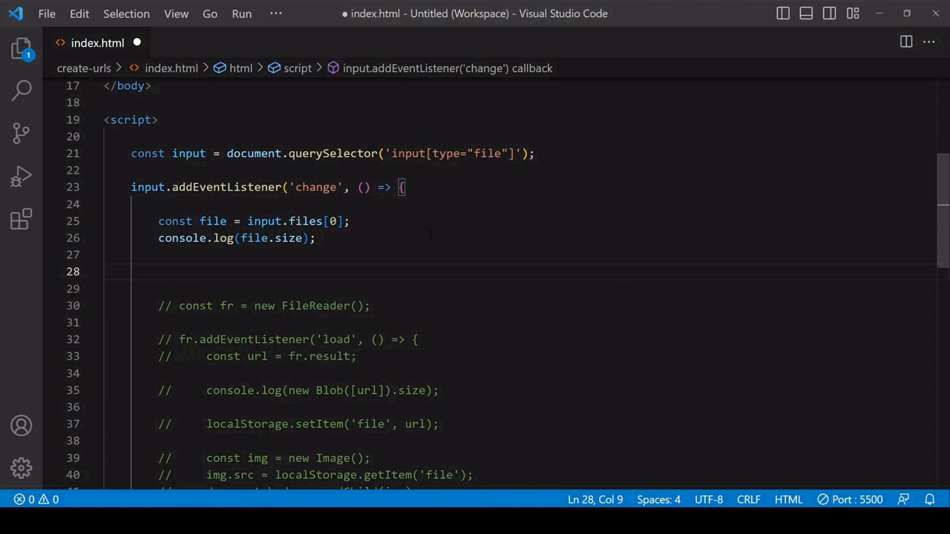
{"action": "type", "text": "URL"}
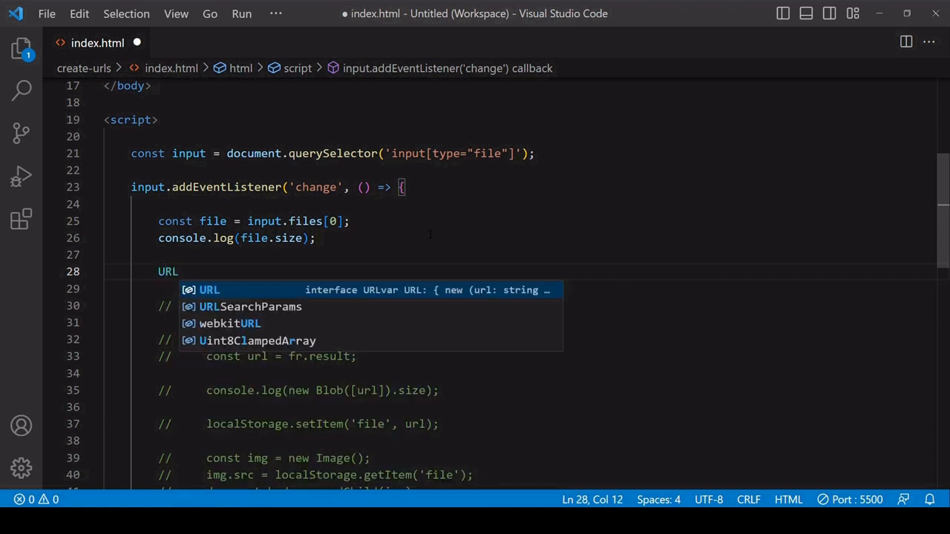
{"action": "type", "text": ".create"}
{"action": "key", "text": "Tab"}
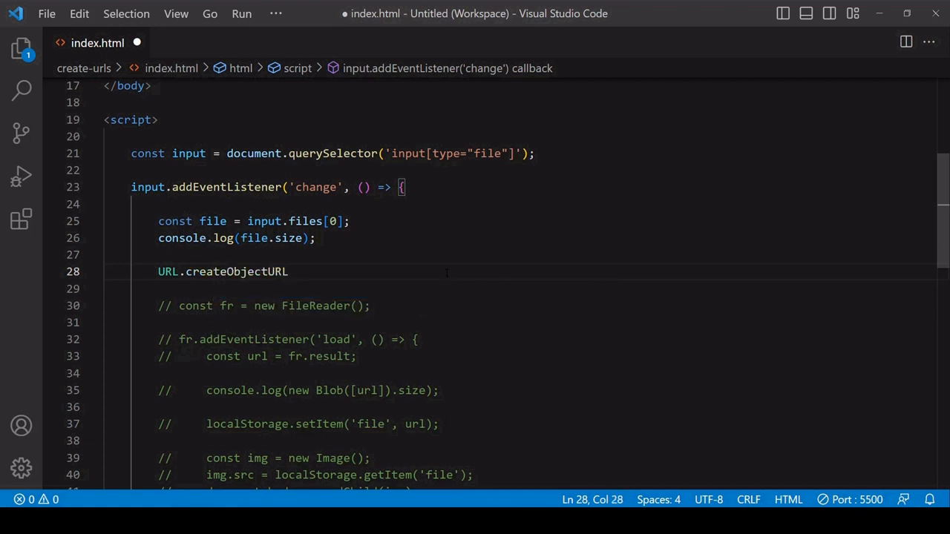
{"action": "type", "text": "(file"}
{"action": "key", "text": "Right"}
{"action": "type", "text": ";"}
{"action": "key", "text": "Home"}
{"action": "type", "text": "const irl"}
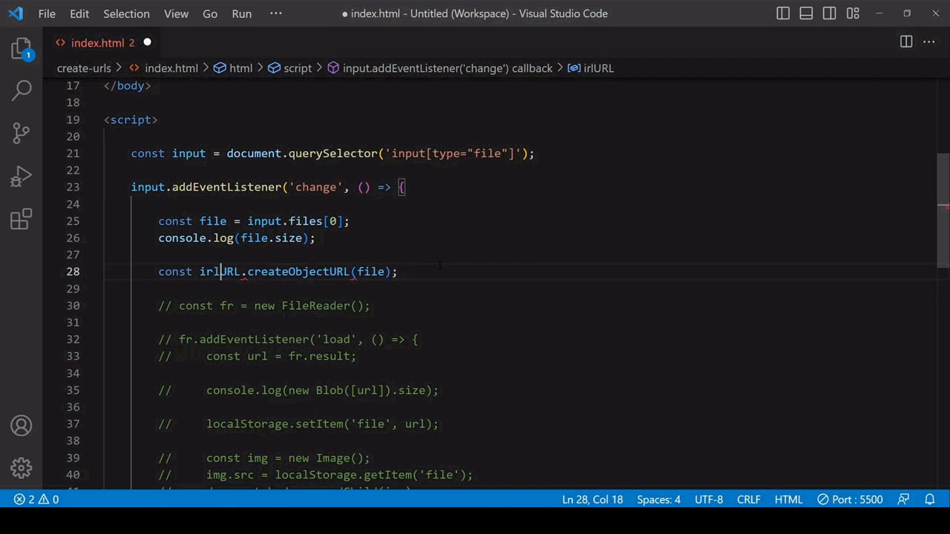
{"action": "key", "text": "BackSpace"}
{"action": "key", "text": "BackSpace"}
{"action": "key", "text": "BackSpace"}
{"action": "type", "text": "url ="}
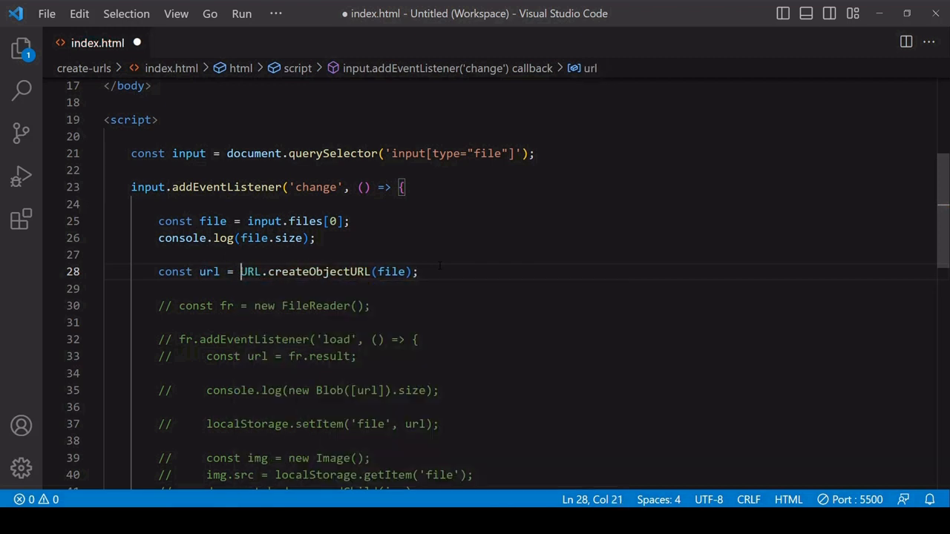
{"action": "key", "text": "End"}
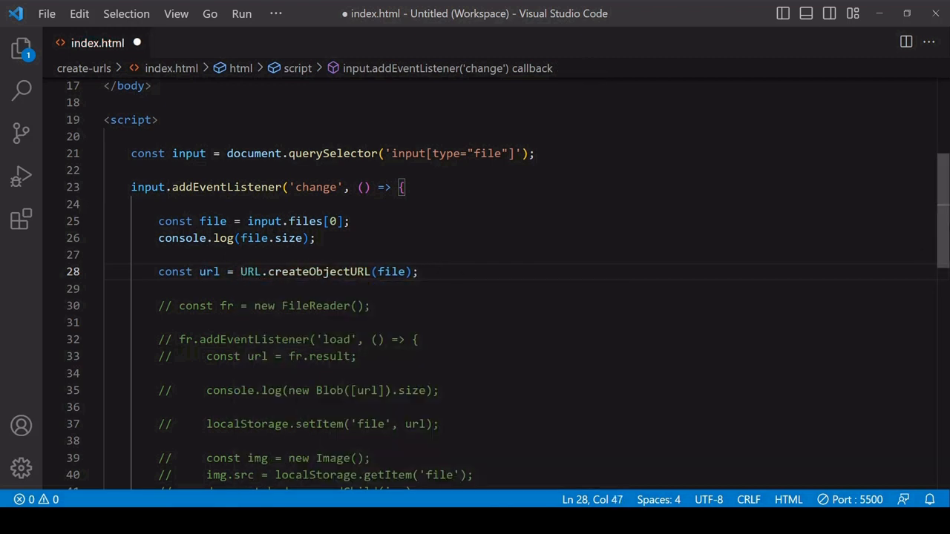
{"action": "scroll", "coordinate": [475, 296], "scroll_direction": "down", "scroll_amount": 1}
{"action": "scroll", "coordinate": [891, 237], "scroll_direction": "down", "scroll_amount": 2}
- Copy the commented image-display lines below the url line and uncomment them
{"action": "left_click_drag", "start_coordinate": [419, 415], "coordinate": [104, 382]}
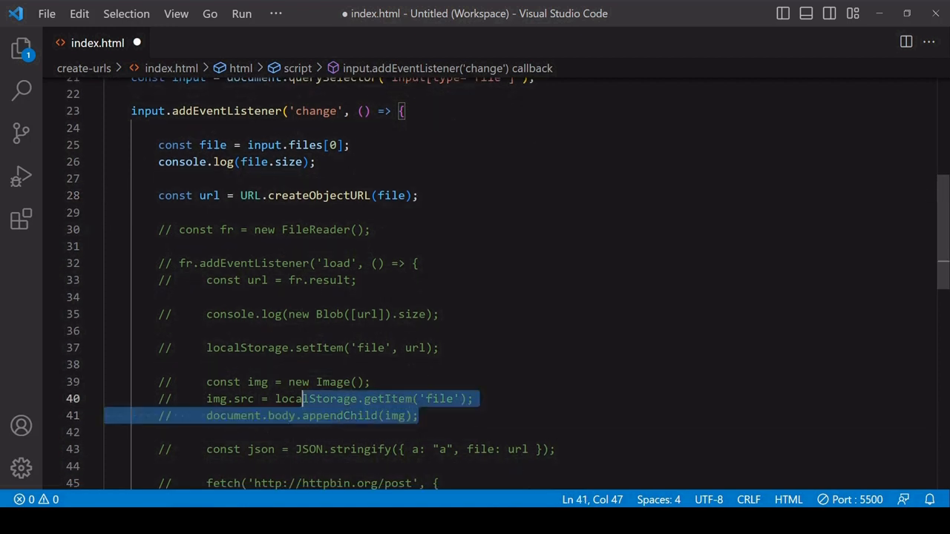
{"action": "key", "text": "ctrl+c"}
{"action": "left_click", "coordinate": [449, 196]}
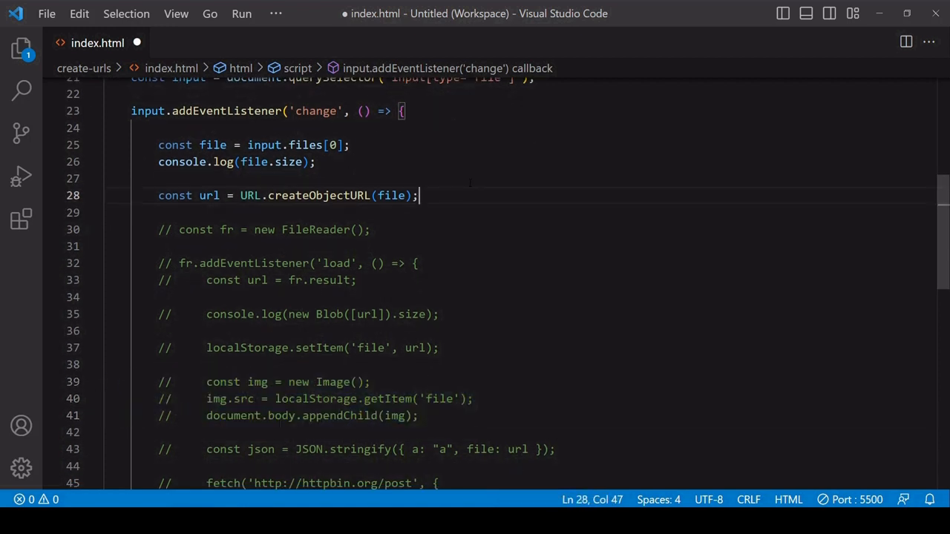
{"action": "key", "text": "Return"}
{"action": "key", "text": "ctrl+v"}
{"action": "left_click_drag", "start_coordinate": [417, 263], "coordinate": [104, 229]}
{"action": "key", "text": "ctrl+slash"}
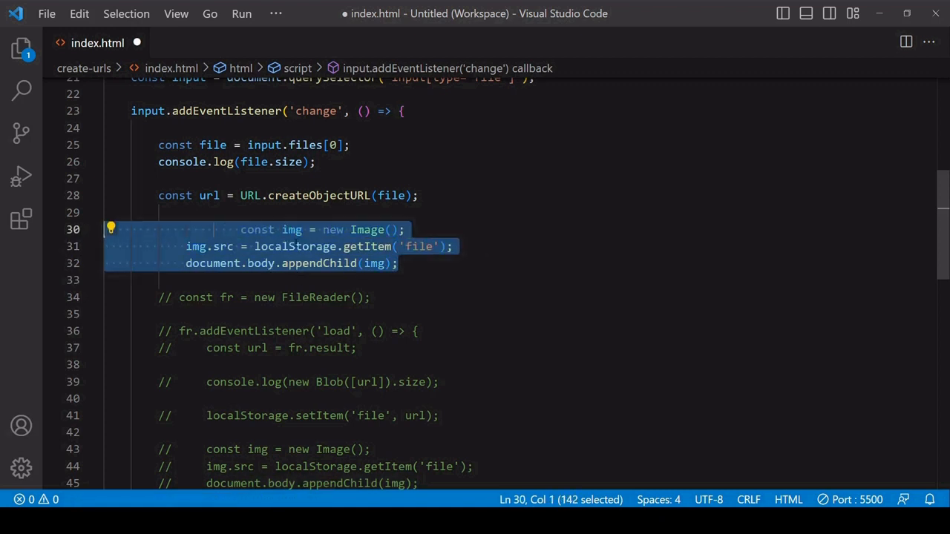
- Set img.src = url instead of the localStorage lookup
{"action": "left_click", "coordinate": [240, 229]}
{"action": "key", "text": "shift+Tab"}
{"action": "key", "text": "shift+Tab"}
{"action": "key", "text": "Down"}
{"action": "key", "text": "End"}
{"action": "key", "text": "Left"}
{"action": "key", "text": "ctrl+shift+Left"}
{"action": "key", "text": "ctrl+shift+Left"}
{"action": "key", "text": "ctrl+shift+Left"}
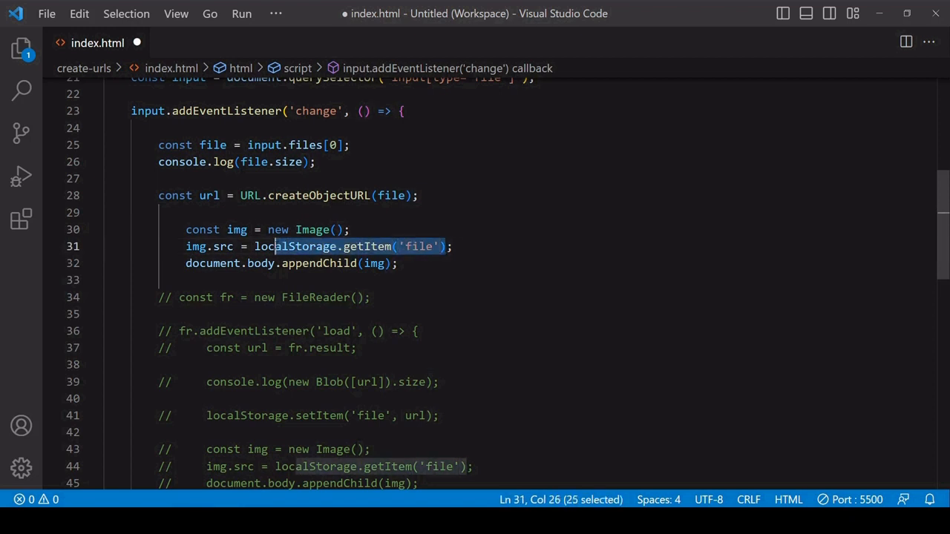
{"action": "key", "text": "ctrl+shift+Left"}
{"action": "type", "text": "url"}
{"action": "key", "text": "Escape"}
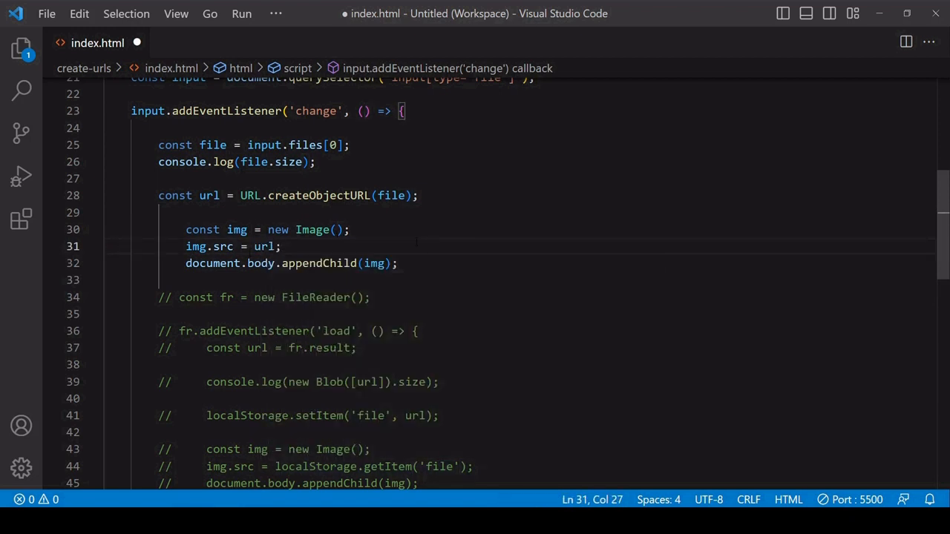
- Outdent the three image lines, add console.log(url) below them and save
{"action": "key", "text": "Down"}
{"action": "key", "text": "End"}
{"action": "key", "text": "shift+Up"}
{"action": "key", "text": "shift+Up"}
{"action": "key", "text": "shift+Up"}
{"action": "key", "text": "shift+Home"}
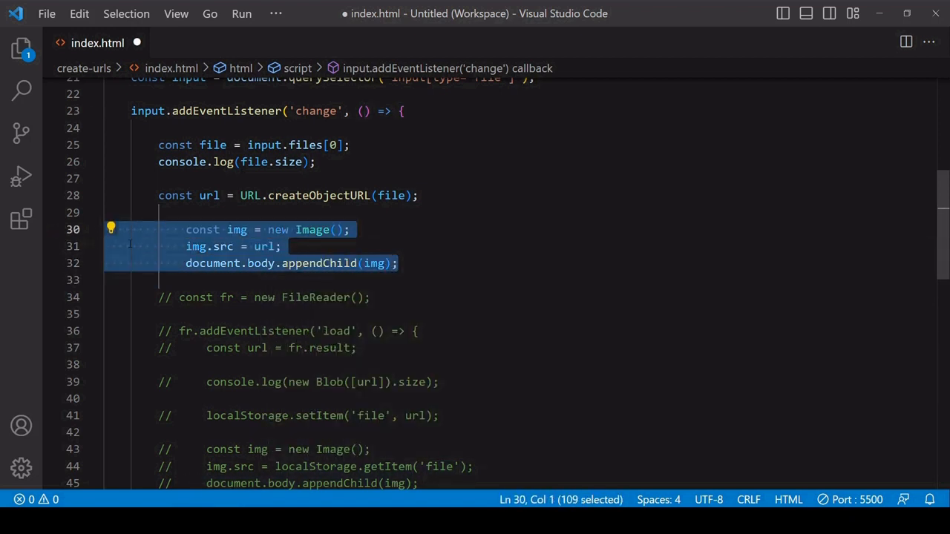
{"action": "key", "text": "shift+Tab"}
{"action": "key", "text": "Right"}
{"action": "key", "text": "Return"}
{"action": "key", "text": "Return"}
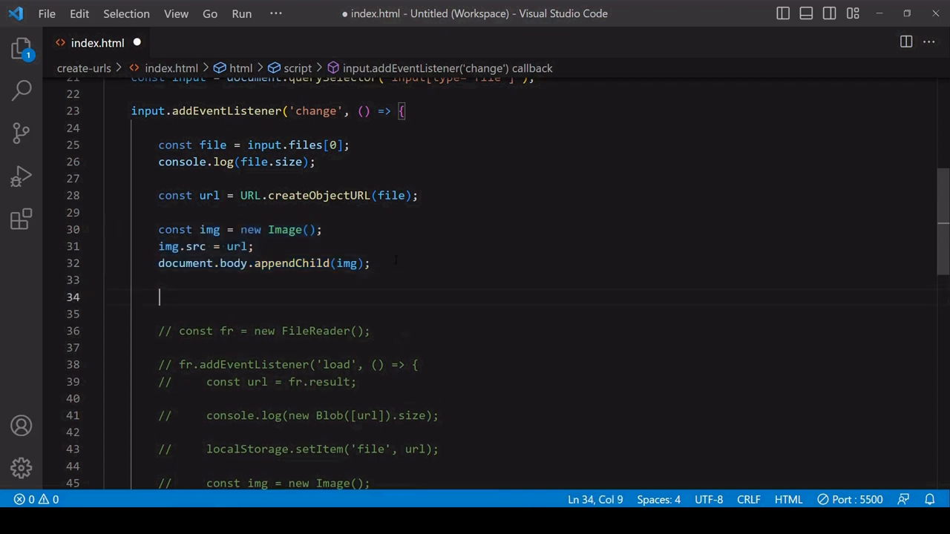
{"action": "type", "text": "console.log(url);"}
{"action": "key", "text": "ctrl+s"}
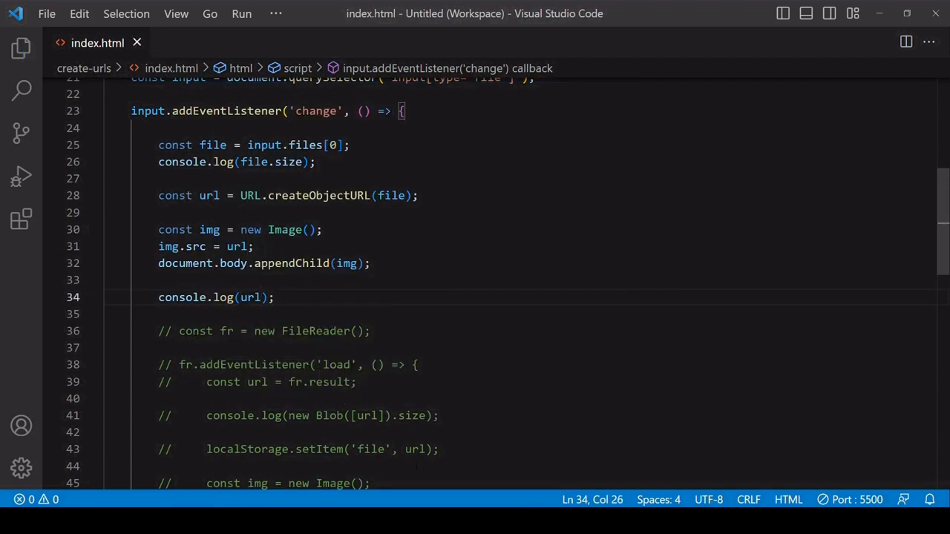
- Load the forest image in Chrome and select its logged blob URL in the Console
{"action": "key", "text": "alt+Tab"}
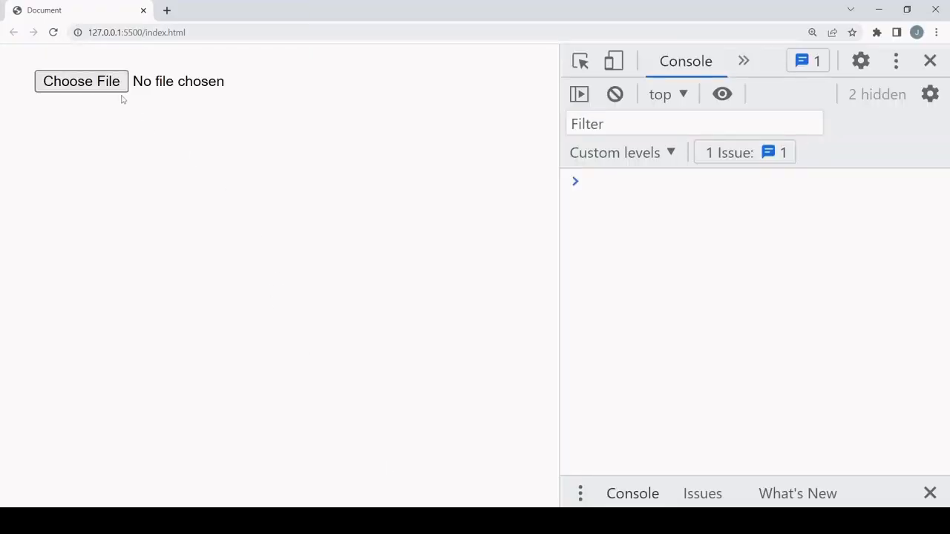
{"action": "left_click", "coordinate": [122, 84]}
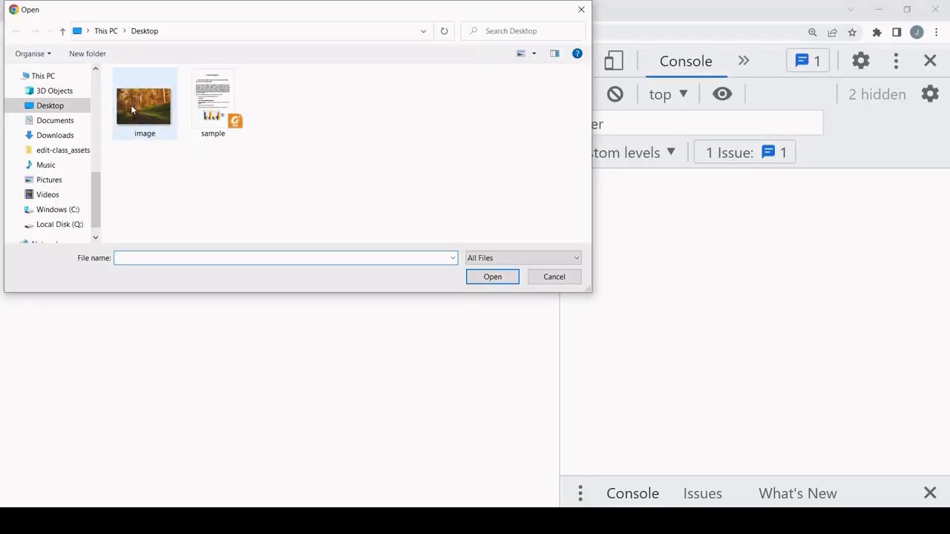
{"action": "double_click", "coordinate": [143, 105]}
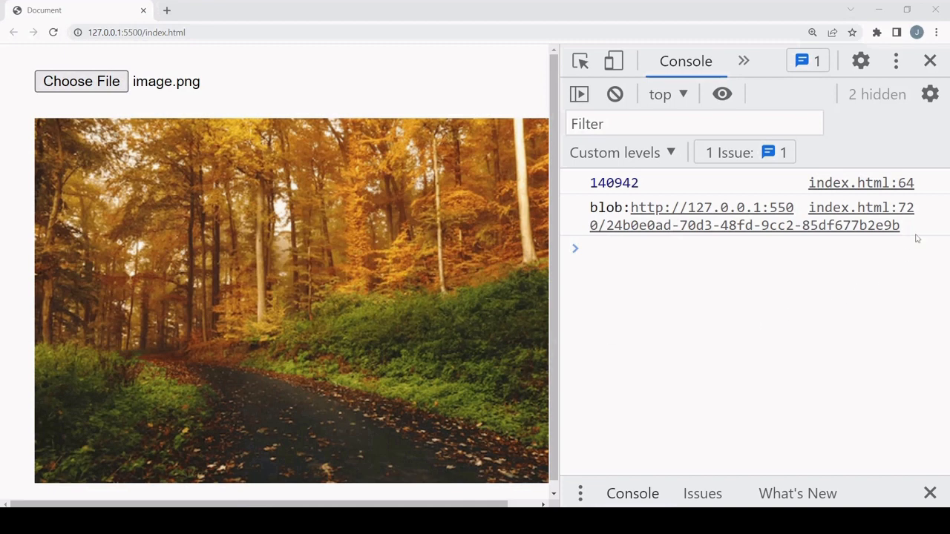
{"action": "left_click_drag", "start_coordinate": [901, 226], "coordinate": [590, 212]}
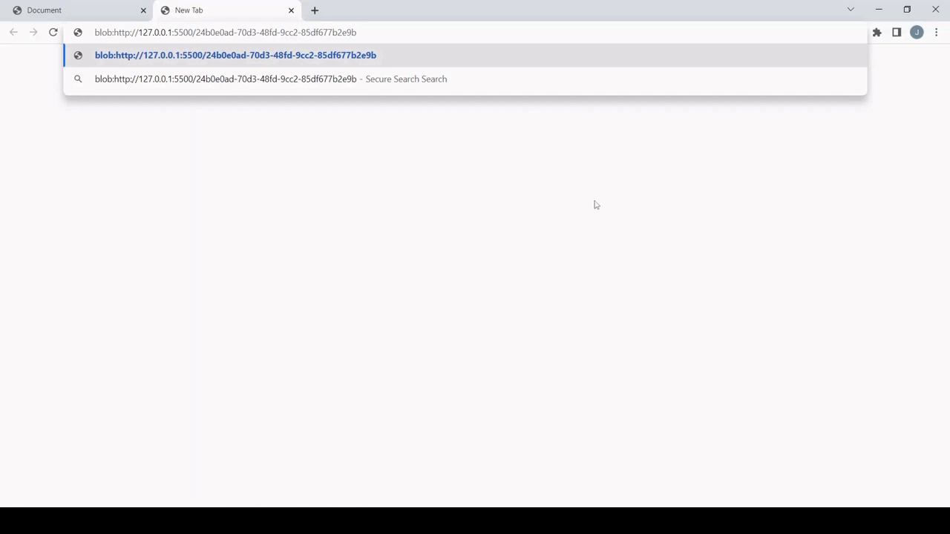
- View the forest image at its blob URL in the new tab, then reload the Document page
{"action": "key", "text": "Return"}
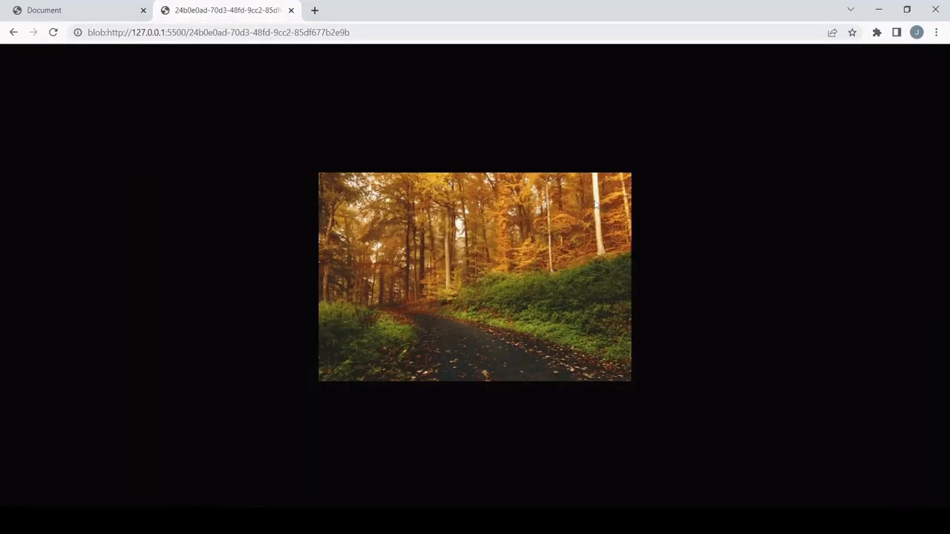
{"action": "left_click", "coordinate": [126, 10]}
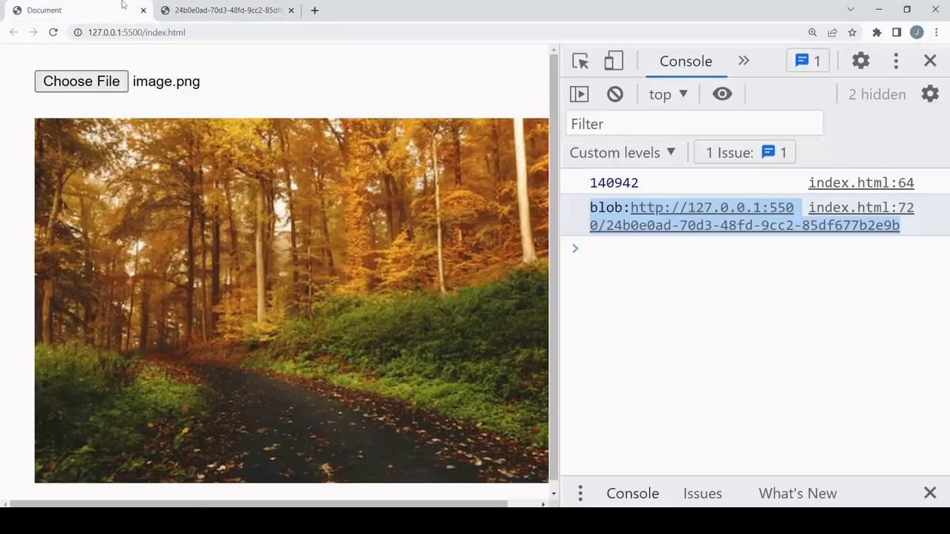
{"action": "left_click", "coordinate": [53, 32]}
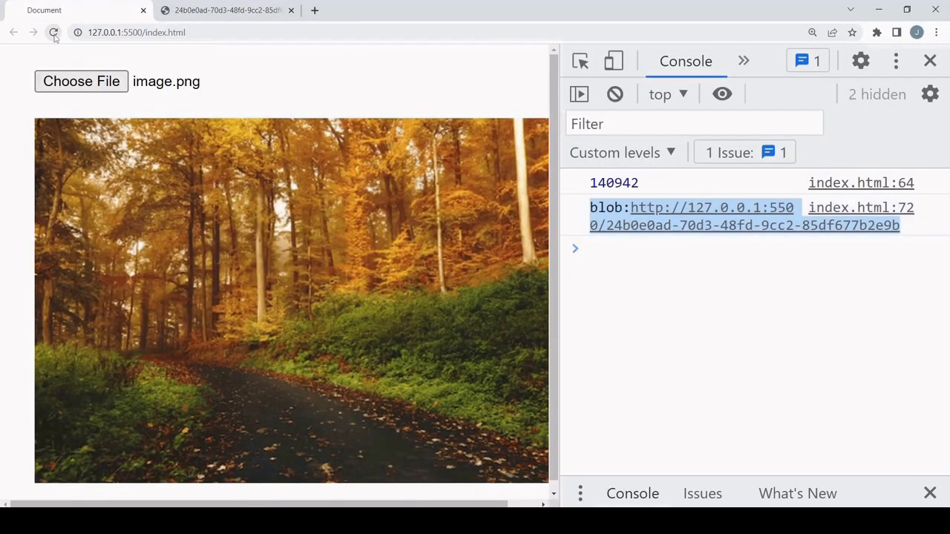
- Reopen the blob URL after the reload to show the file-not-found error, then return to the editor
{"action": "left_click", "coordinate": [206, 32]}
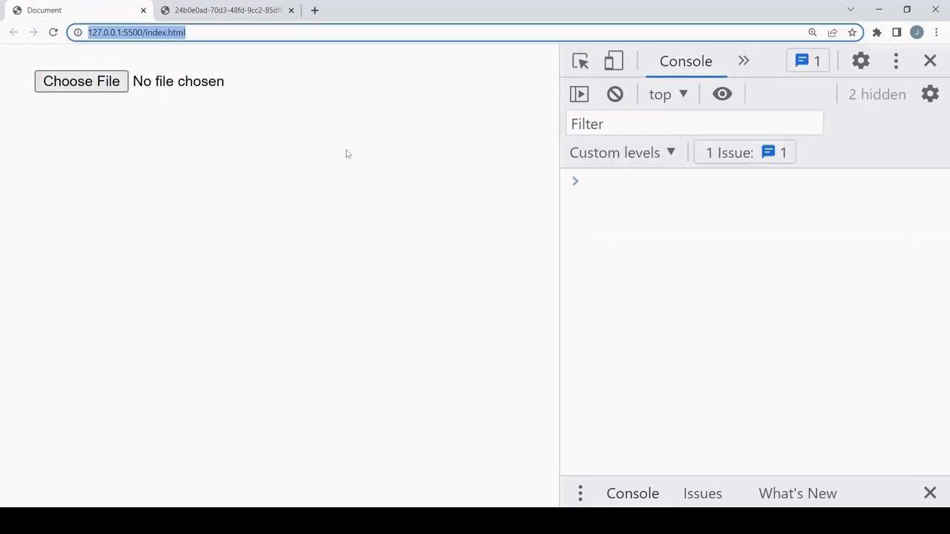
{"action": "key", "text": "ctrl+v"}
{"action": "key", "text": "Return"}
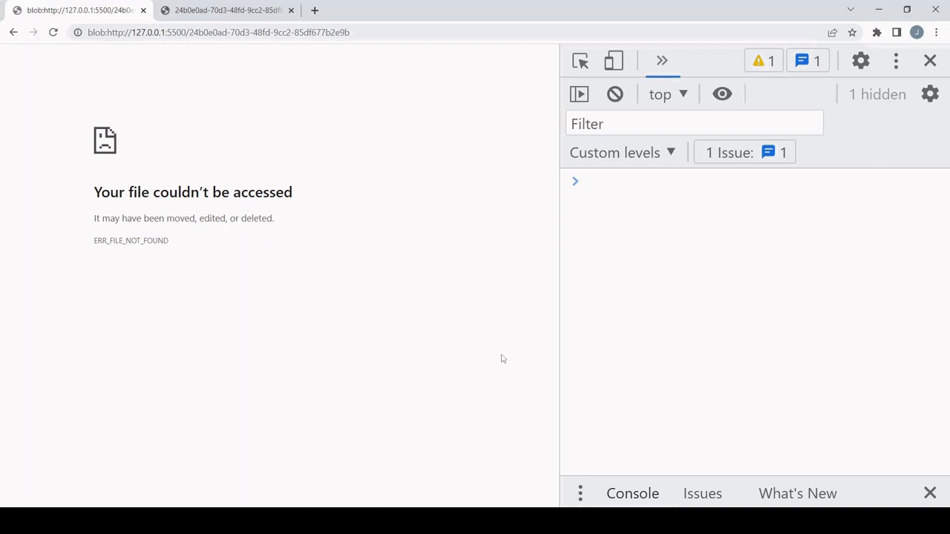
{"action": "key", "text": "alt+Tab"}
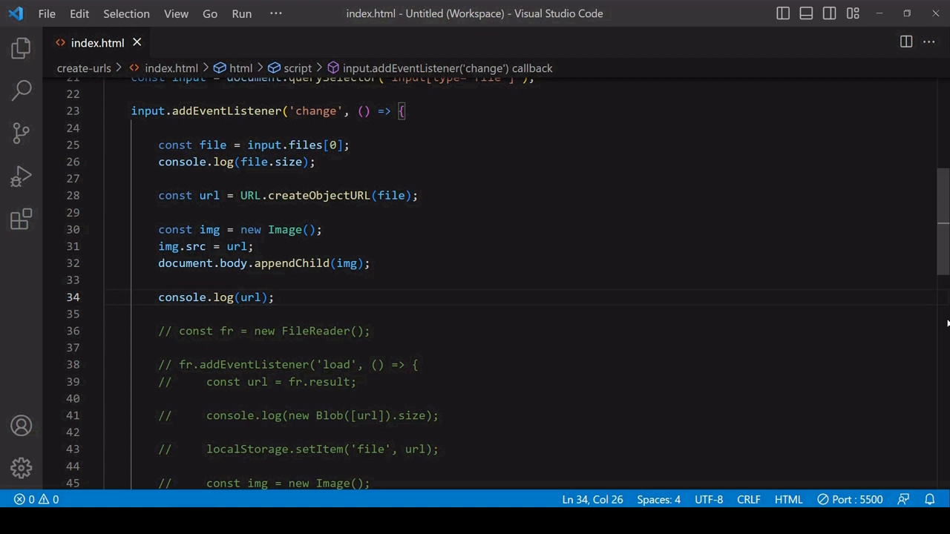
- Add URL.revokeObjectURL(url) after console.log(url) in the change handler
{"action": "key", "text": "Return"}
{"action": "key", "text": "Return"}
{"action": "type", "text": "URL.revok"}
{"action": "key", "text": "Tab"}
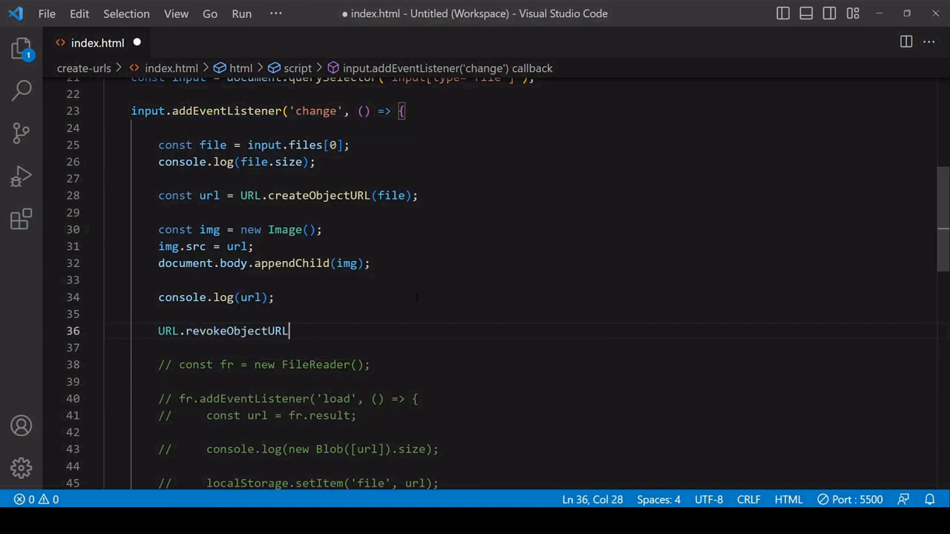
{"action": "type", "text": "("}
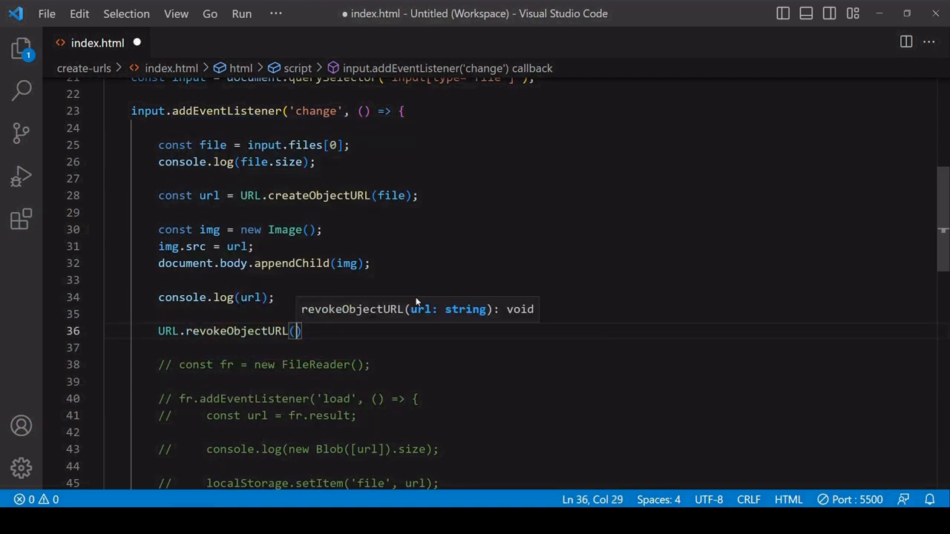
{"action": "type", "text": "url"}
{"action": "key", "text": "Right"}
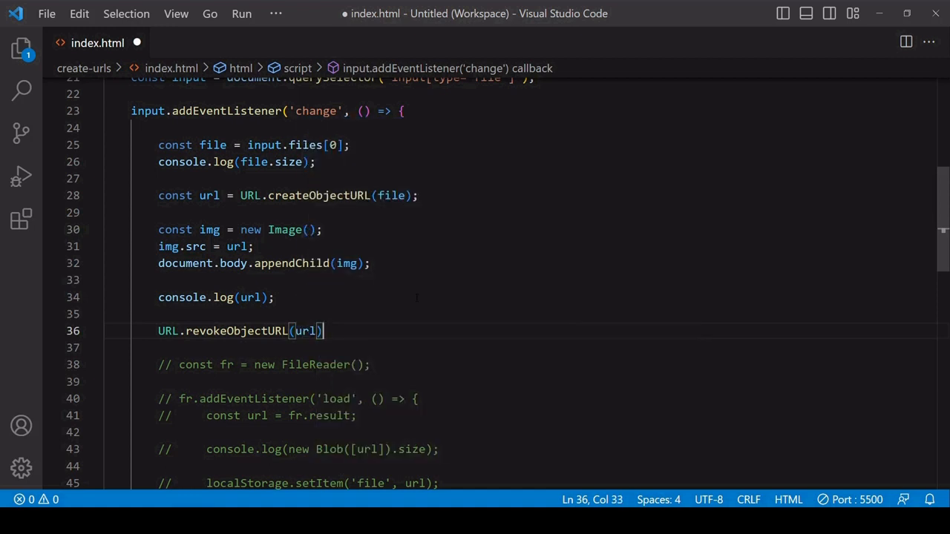
{"action": "type", "text": ";"}
{"action": "key", "text": "ctrl+s"}
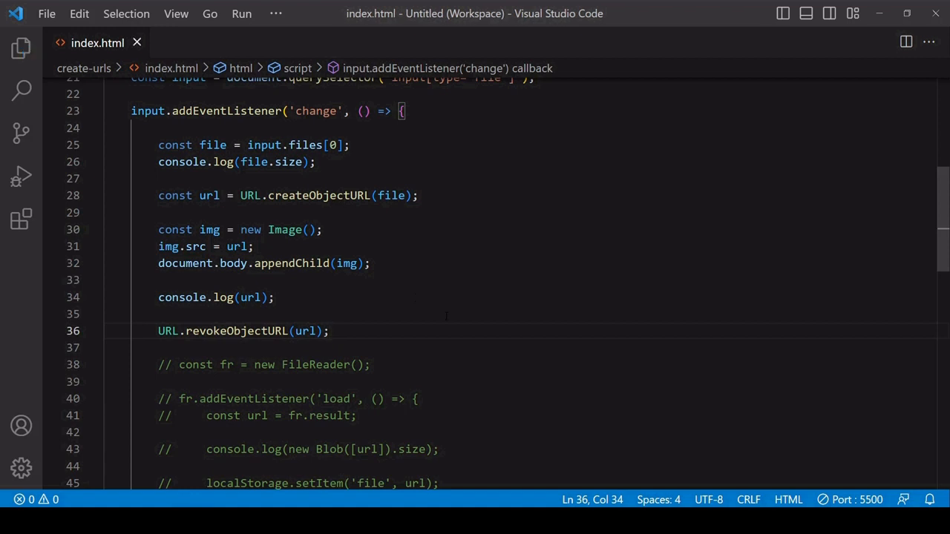